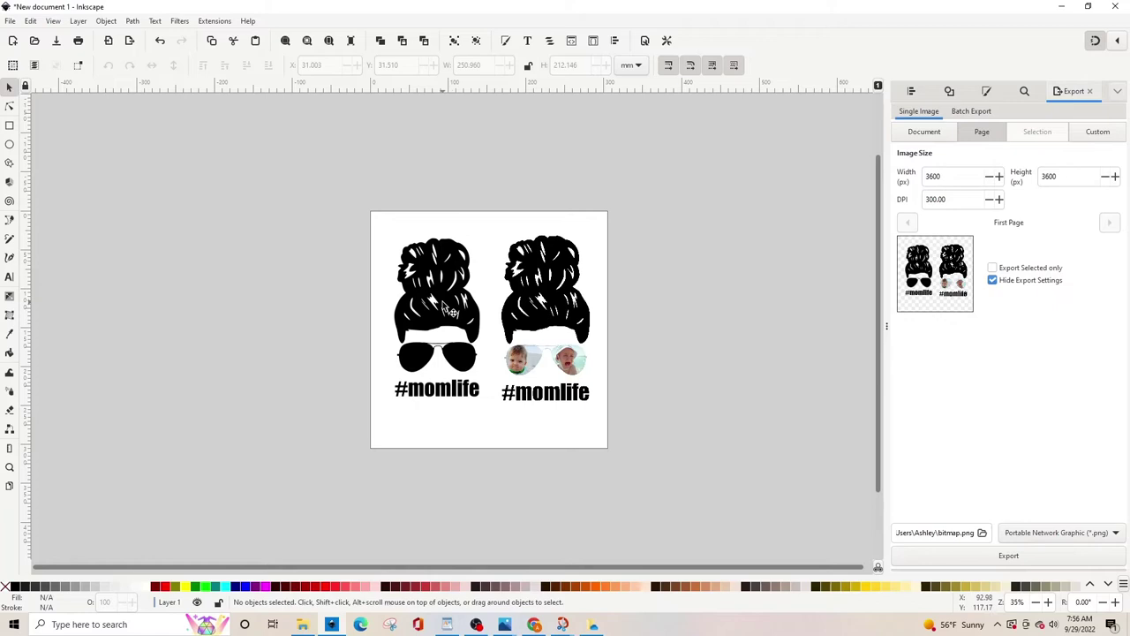
Select the left group and move the photo-lens version off the page to the left
{"action": "left_click", "coordinate": [443, 265]}
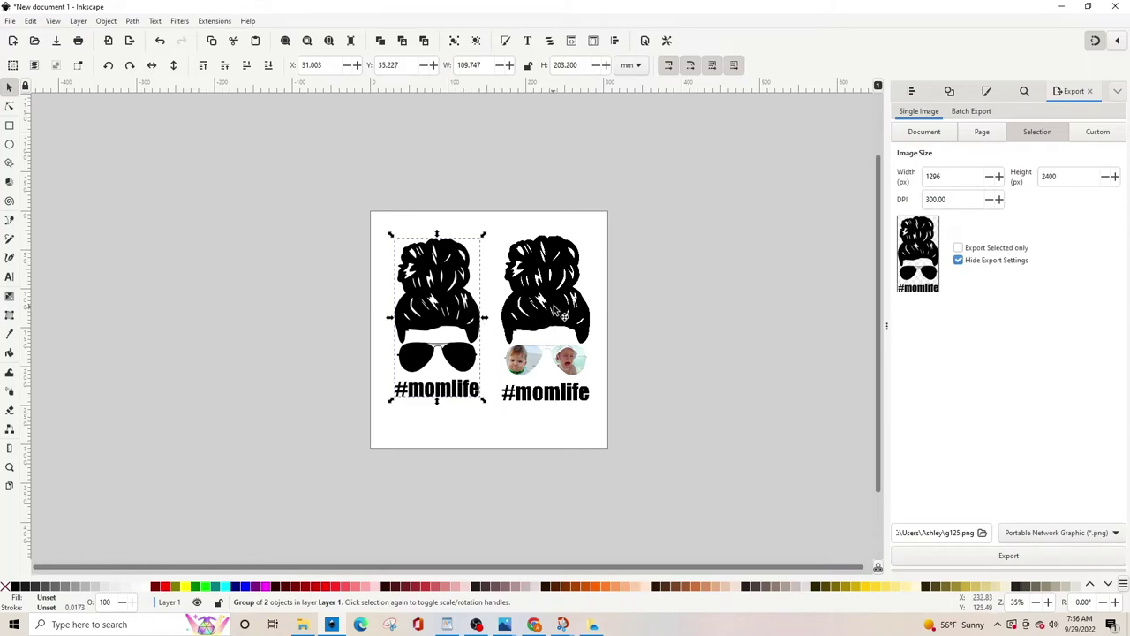
{"action": "left_click_drag", "start_coordinate": [539, 328], "coordinate": [356, 242]}
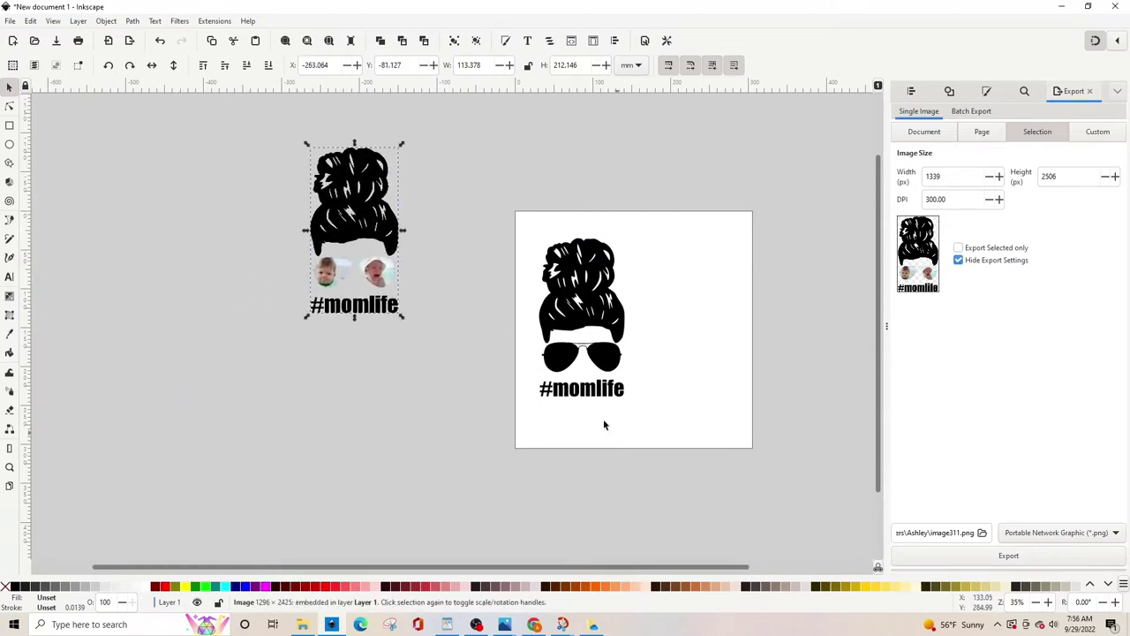
Reposition the plain design on the page, zoom to it, and ungroup it into its parts
{"action": "left_click", "coordinate": [590, 318]}
{"action": "left_click_drag", "start_coordinate": [600, 318], "coordinate": [678, 319]}
{"action": "key", "text": "3"}
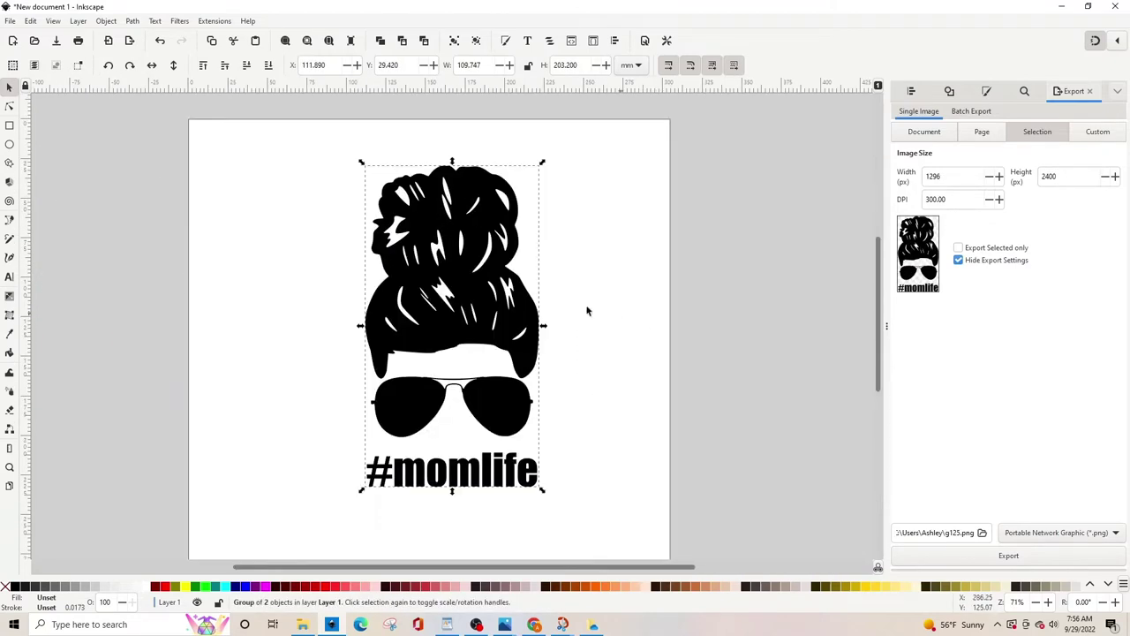
{"action": "key", "text": "ctrl+shift+g"}
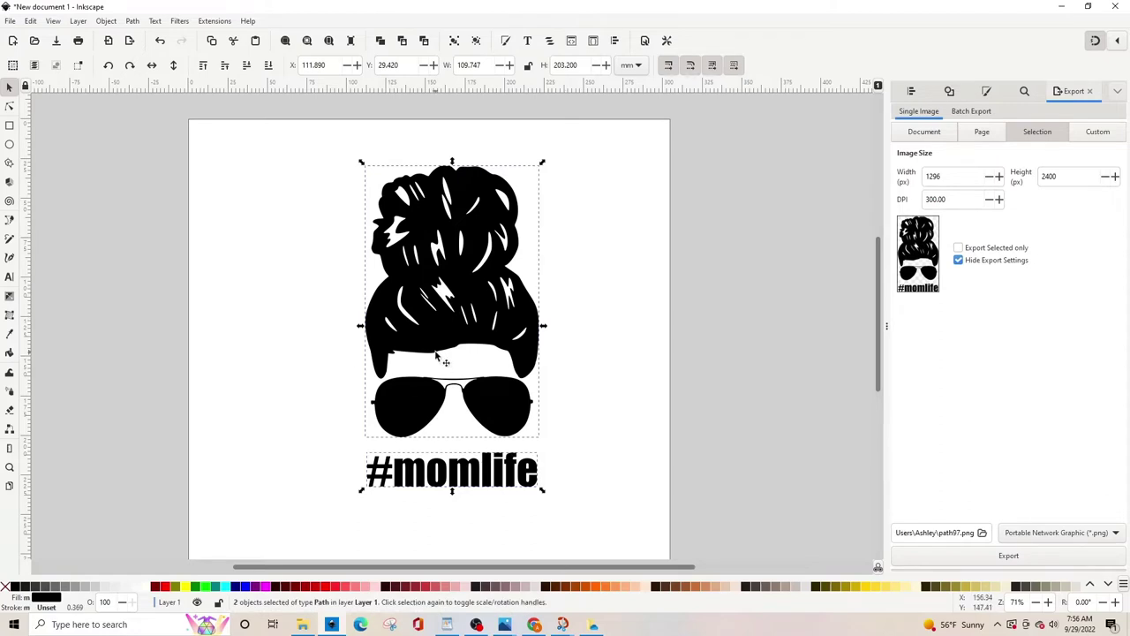
Try ungrouping the hair-and-sunglasses shape further, then bring up the Find/Replace panel
{"action": "left_click", "coordinate": [609, 261]}
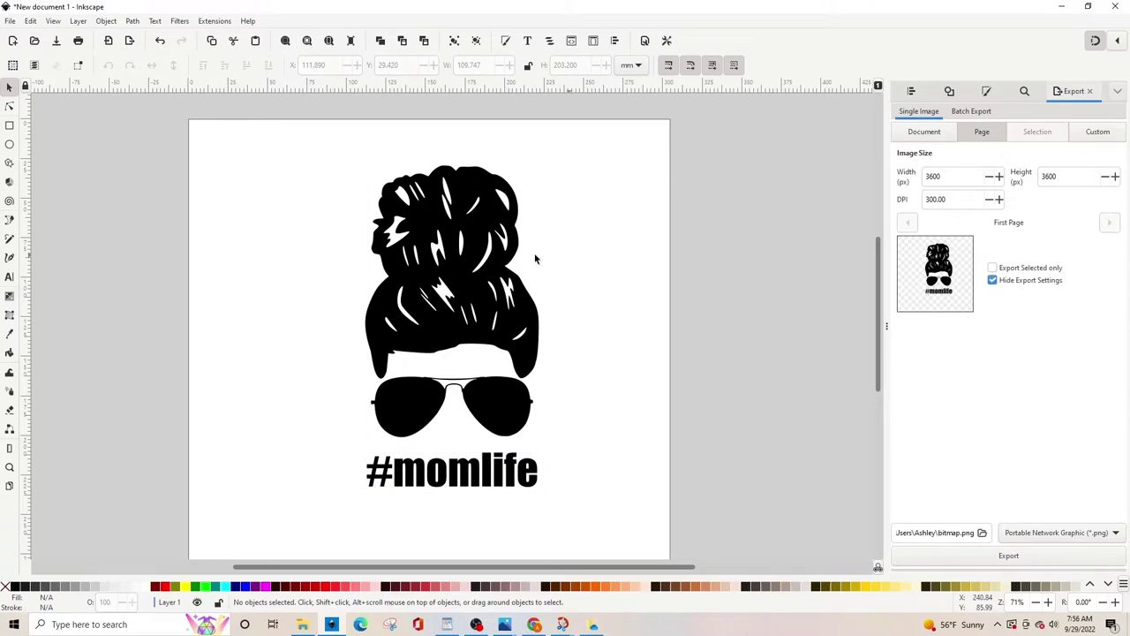
{"action": "left_click", "coordinate": [489, 267]}
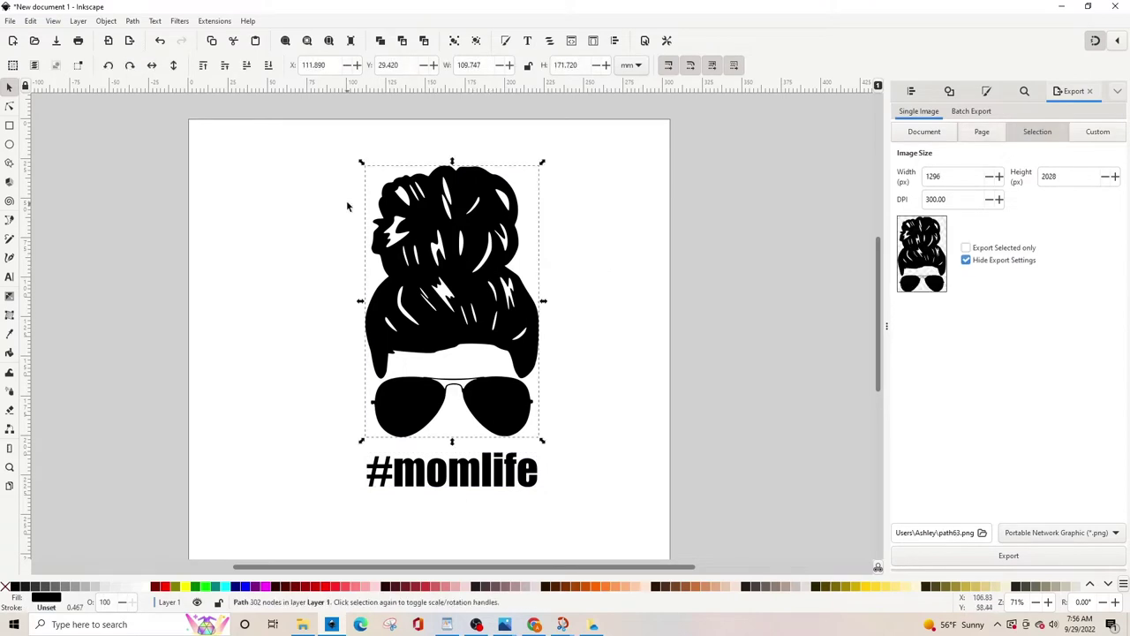
{"action": "left_click", "coordinate": [110, 22]}
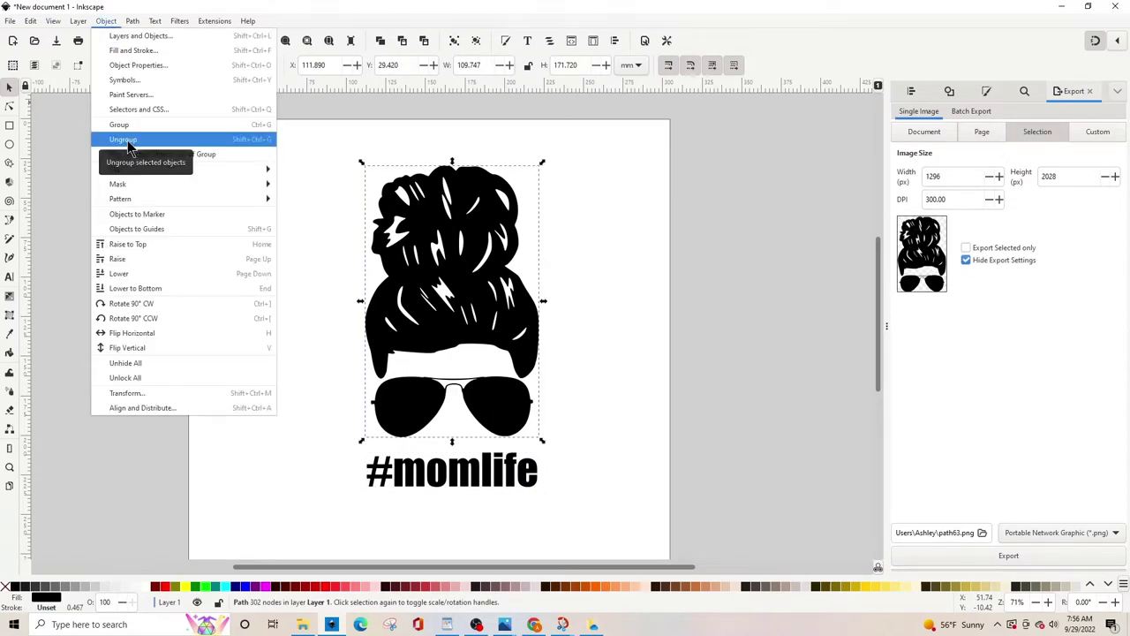
{"action": "left_click", "coordinate": [325, 211]}
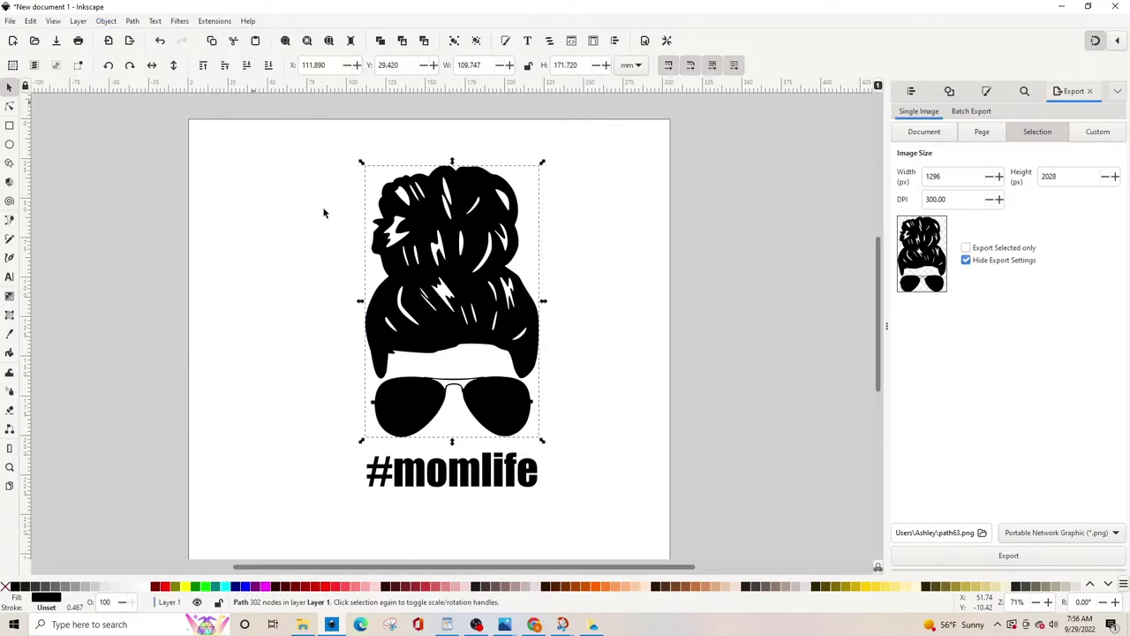
{"action": "left_click", "coordinate": [412, 481]}
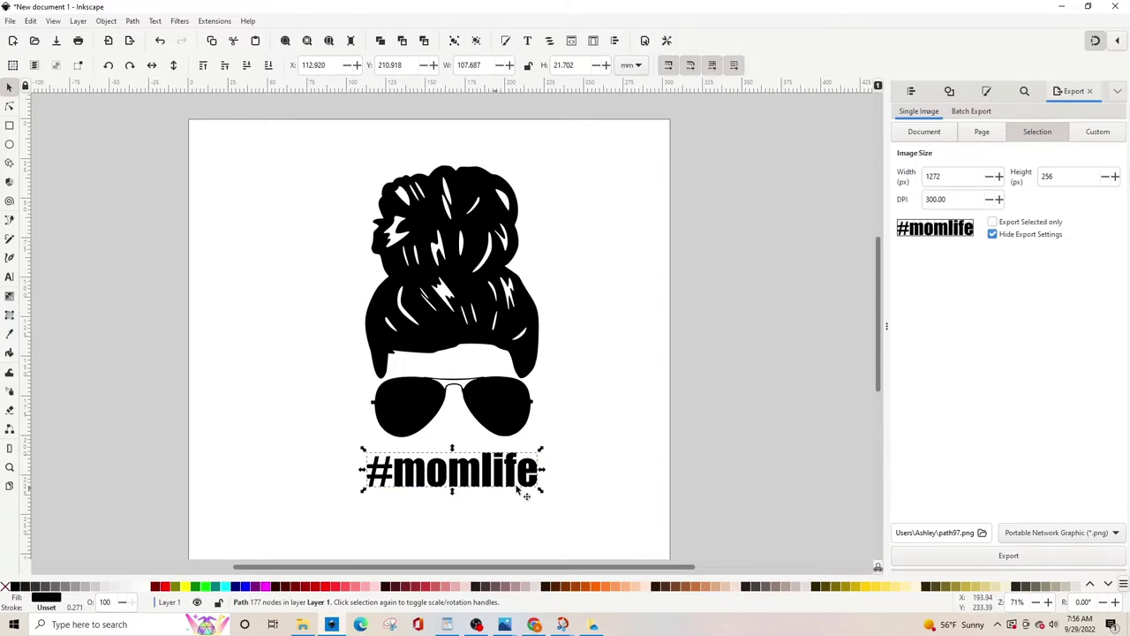
{"action": "left_click", "coordinate": [493, 413]}
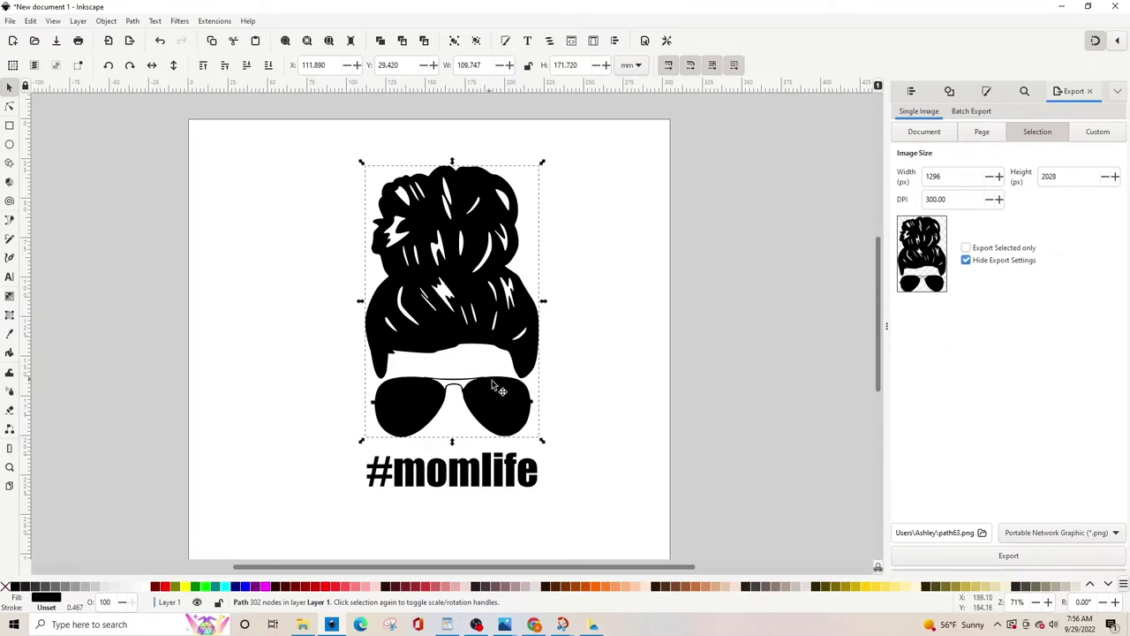
{"action": "key", "text": "ctrl+shift+g"}
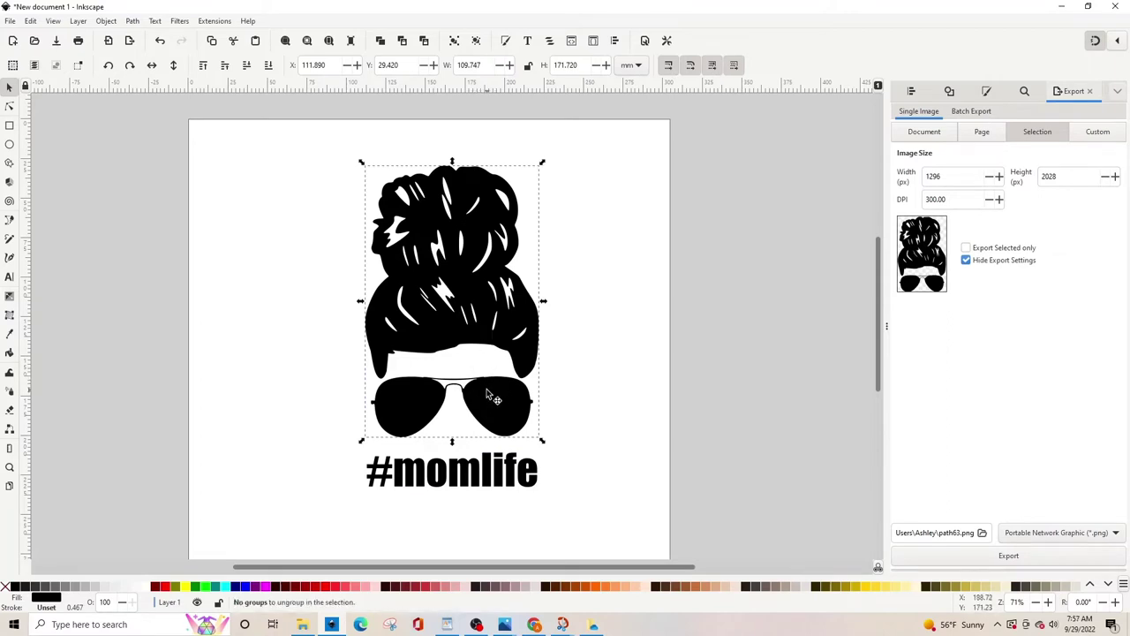
{"action": "key", "text": "ctrl+shift+g"}
{"action": "key", "text": "ctrl+shift+g"}
{"action": "key", "text": "ctrl+f"}
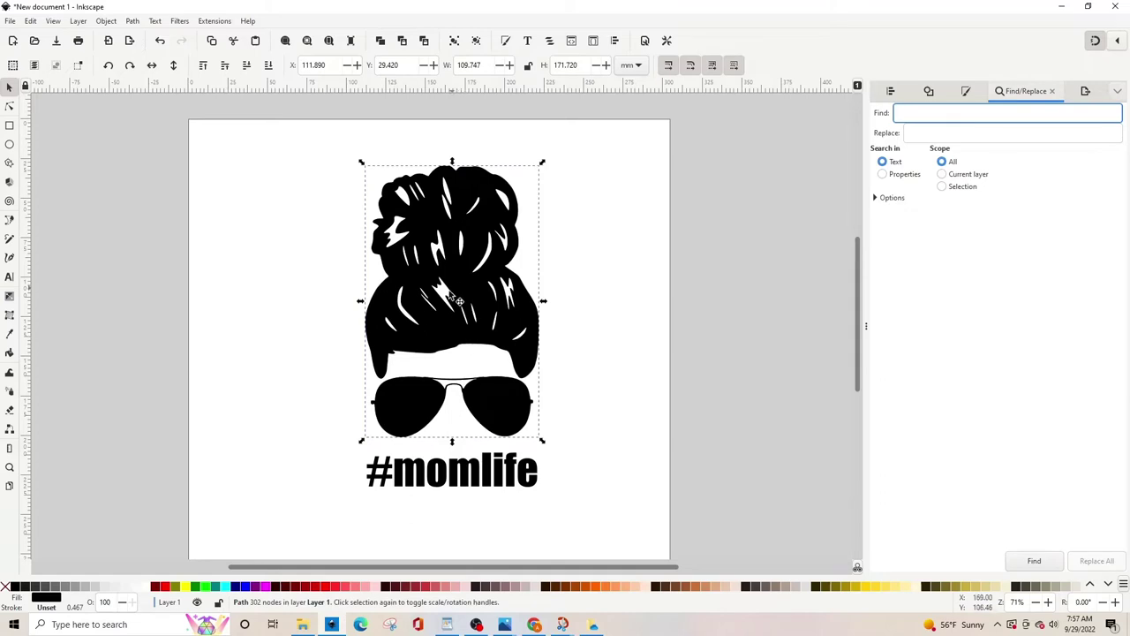
Place a copy of the hair-and-sunglasses figure beside the original and move #momlife text off-page left
{"action": "left_click_drag", "start_coordinate": [464, 305], "coordinate": [509, 326]}
{"action": "left_click", "coordinate": [516, 325], "text": "shift"}
{"action": "left_click_drag", "start_coordinate": [392, 493], "coordinate": [106, 463]}
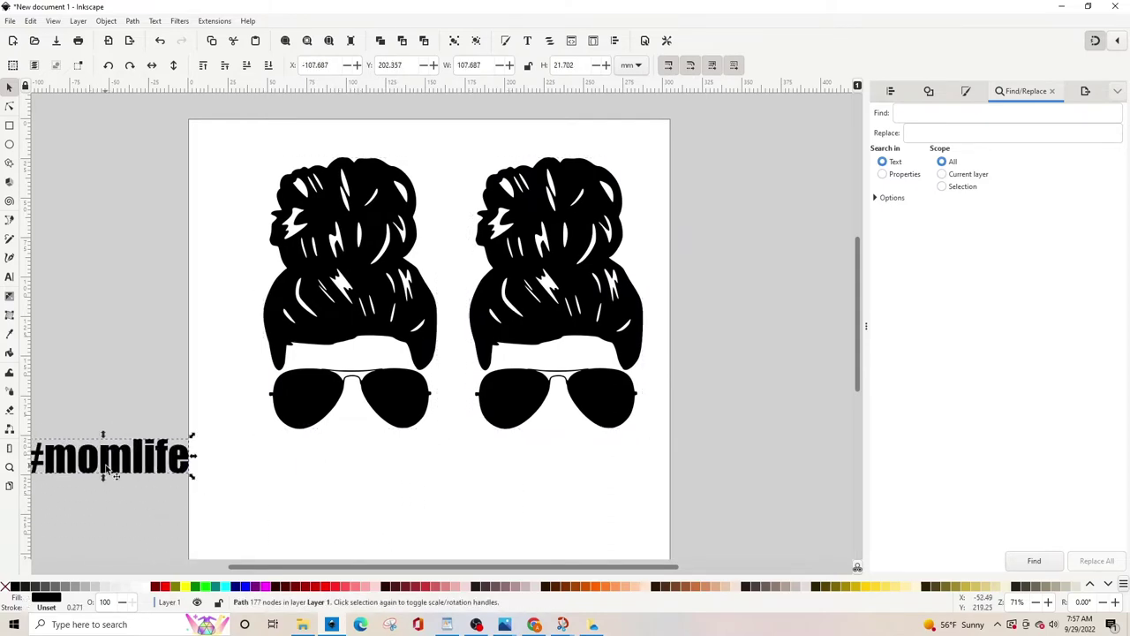
{"action": "left_click", "coordinate": [390, 267]}
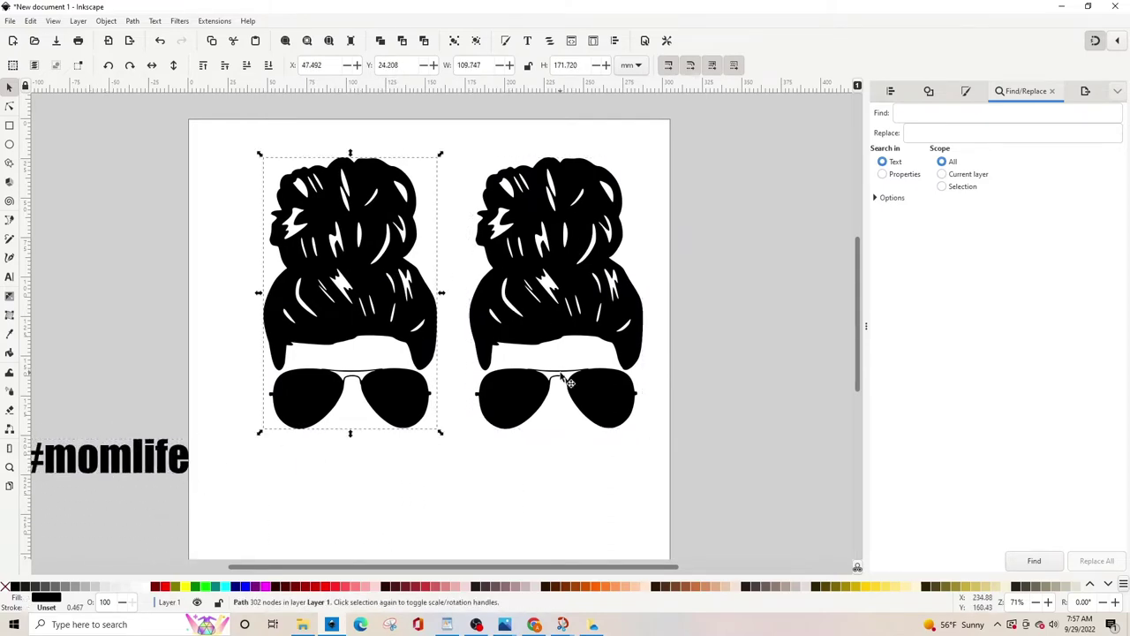
Delete the hair nodes from the left figure, leaving only the sunglasses
{"action": "left_click", "coordinate": [10, 107]}
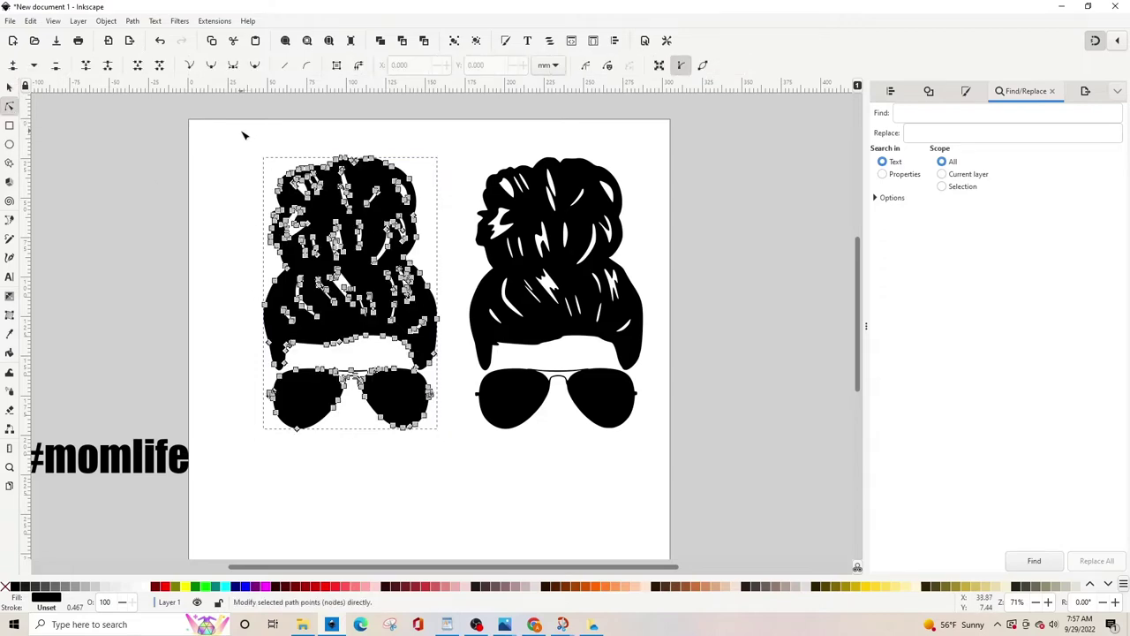
{"action": "left_click_drag", "start_coordinate": [237, 131], "coordinate": [445, 372]}
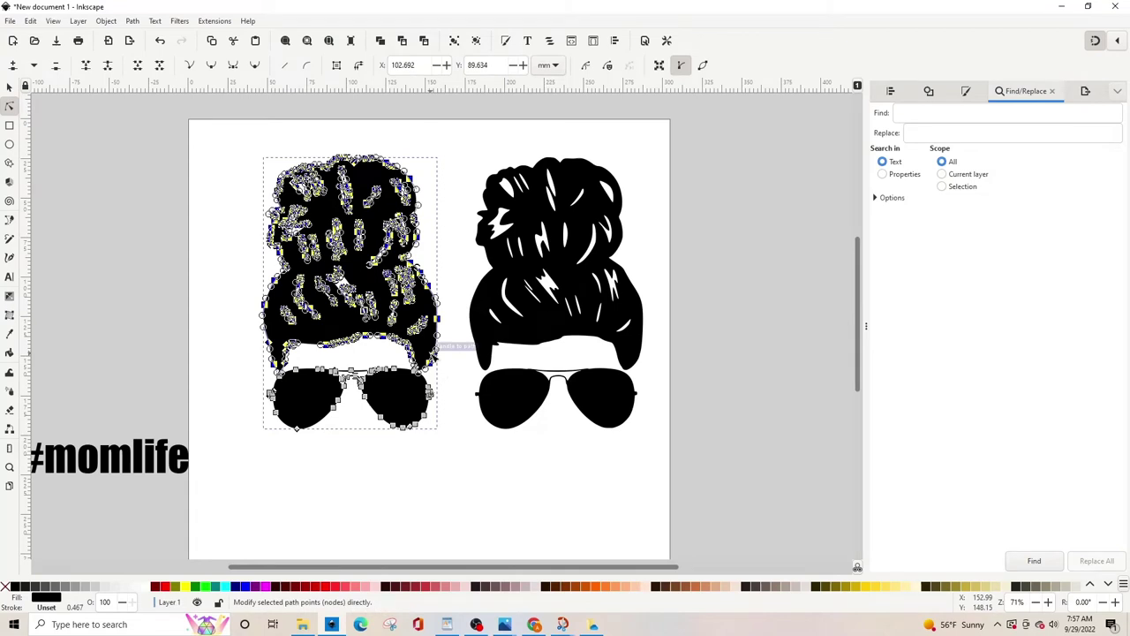
{"action": "key", "text": "Delete"}
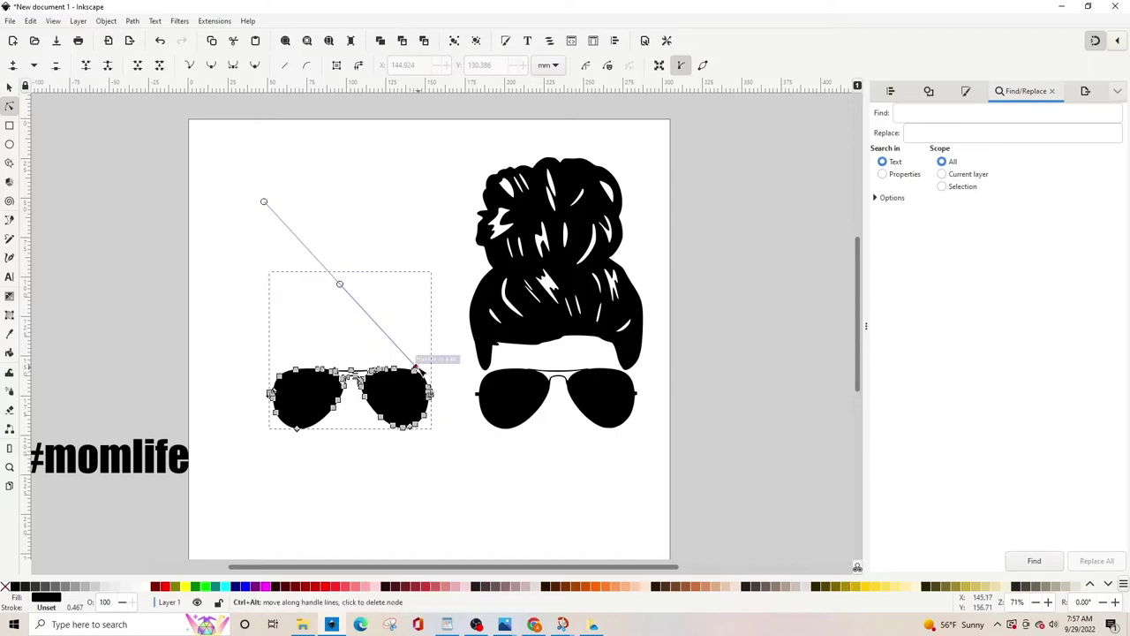
{"action": "left_click", "coordinate": [415, 365], "text": "ctrl+alt"}
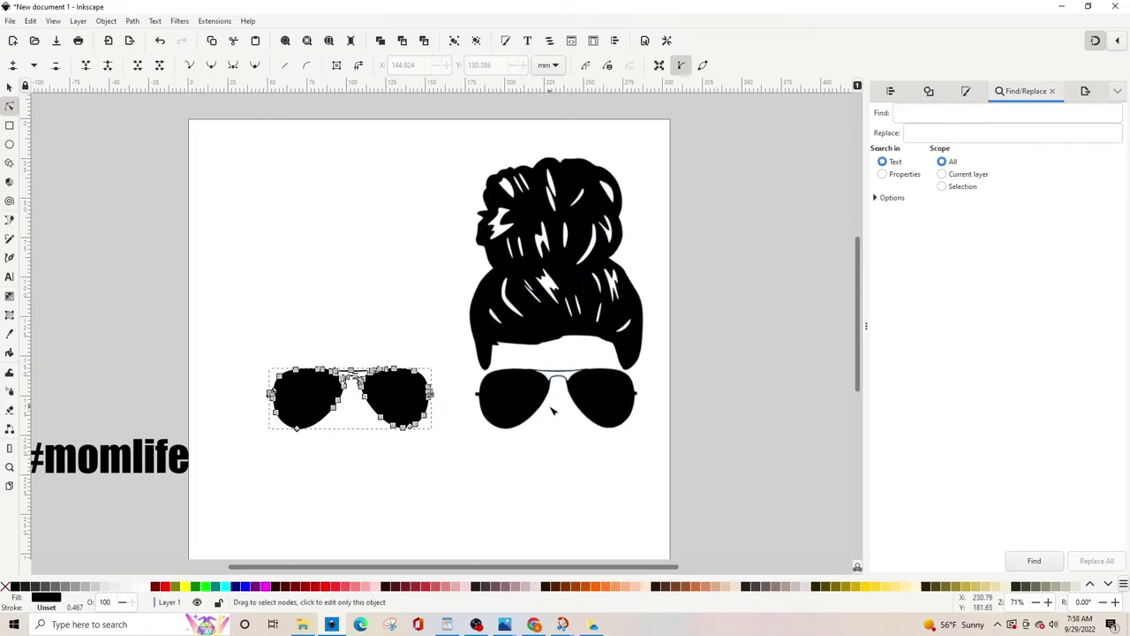
Delete the sunglasses nodes from the right figure and move the bun above the left sunglasses
{"action": "left_click", "coordinate": [587, 386]}
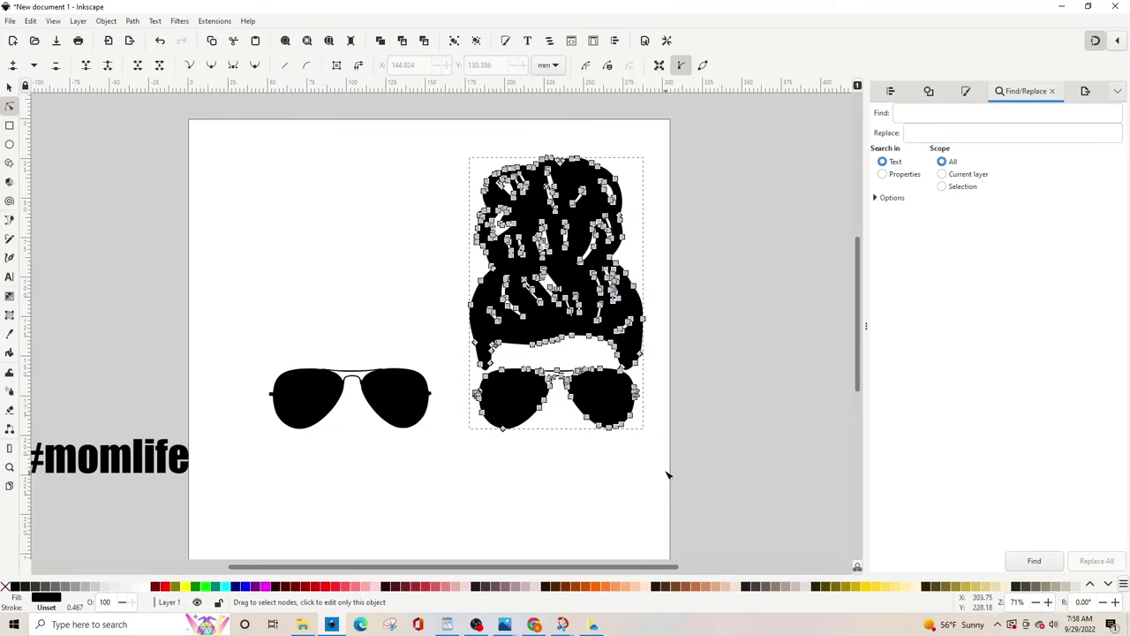
{"action": "left_click_drag", "start_coordinate": [653, 445], "coordinate": [472, 370]}
{"action": "key", "text": "Delete"}
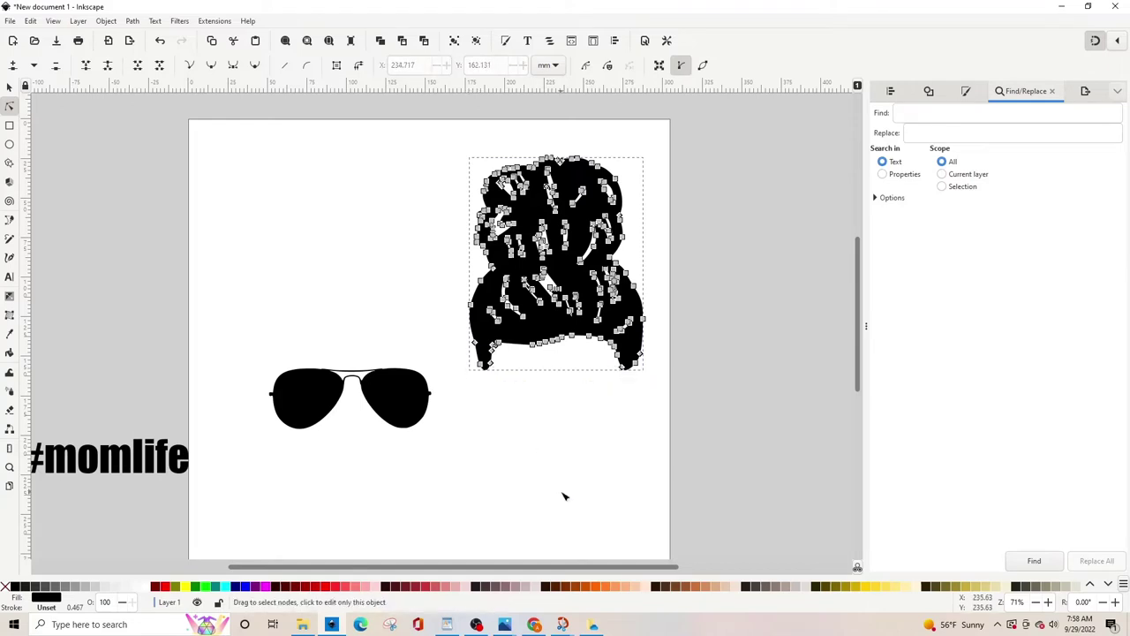
{"action": "left_click", "coordinate": [582, 456]}
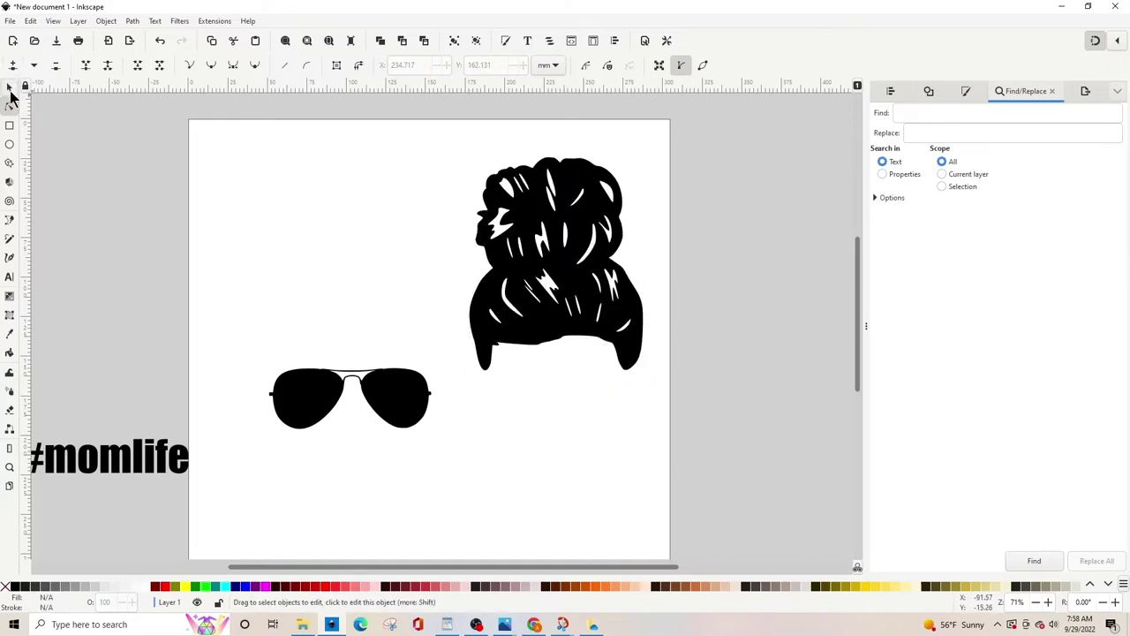
{"action": "left_click", "coordinate": [10, 85]}
{"action": "left_click_drag", "start_coordinate": [575, 260], "coordinate": [382, 254]}
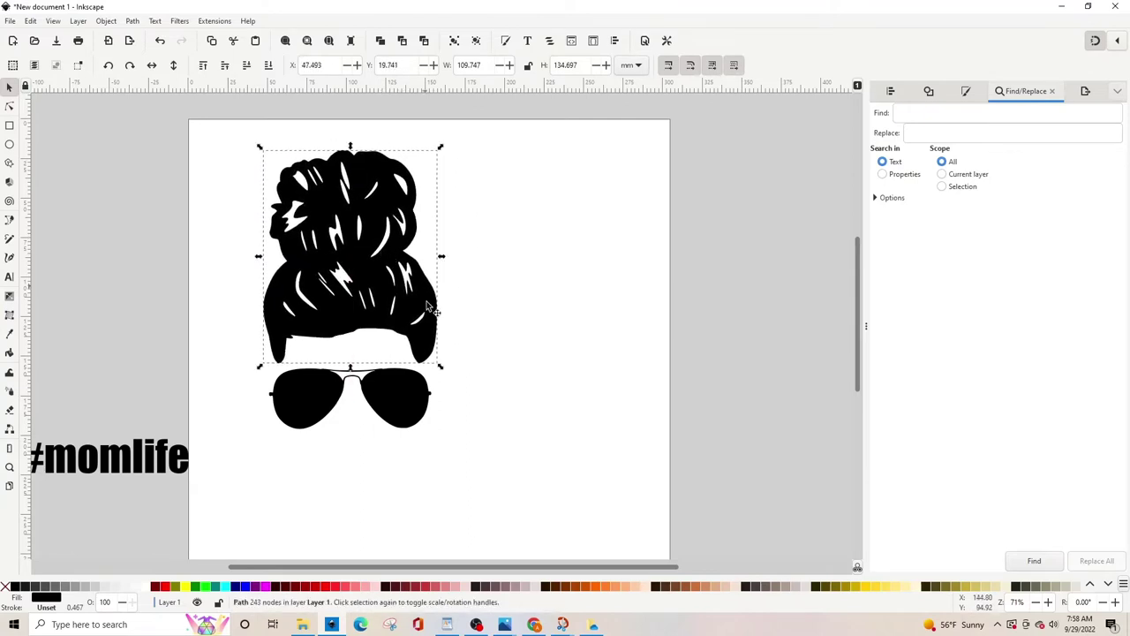
Lower the sunglasses' opacity to about 32% in Fill and Stroke so they turn grey
{"action": "left_click", "coordinate": [389, 435]}
{"action": "left_click", "coordinate": [393, 420]}
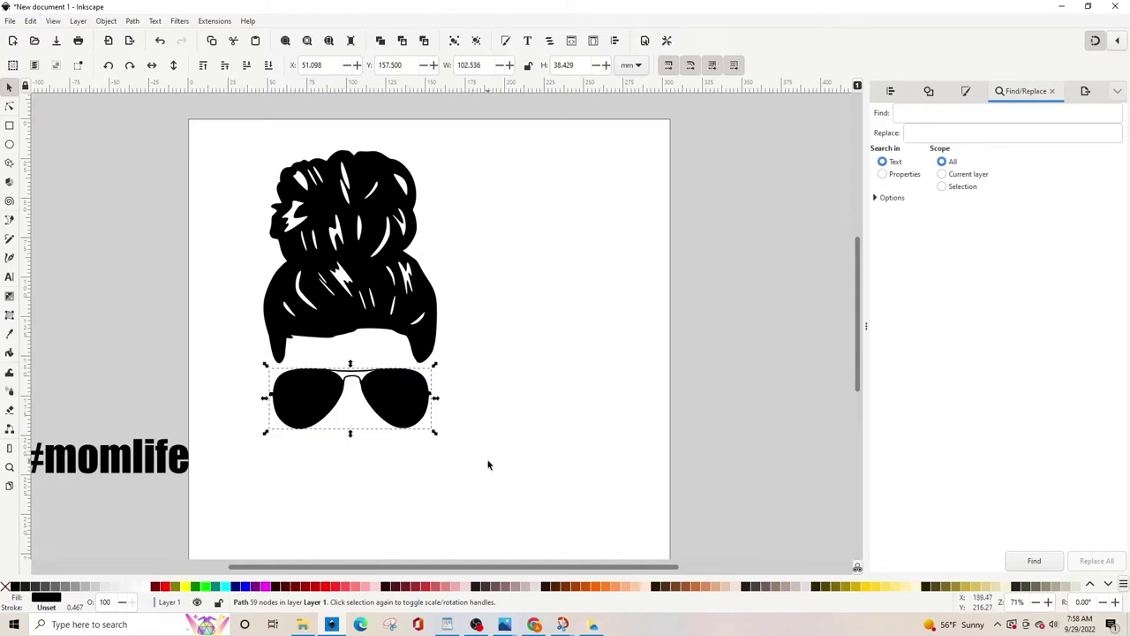
{"action": "left_click_drag", "start_coordinate": [485, 456], "coordinate": [234, 354]}
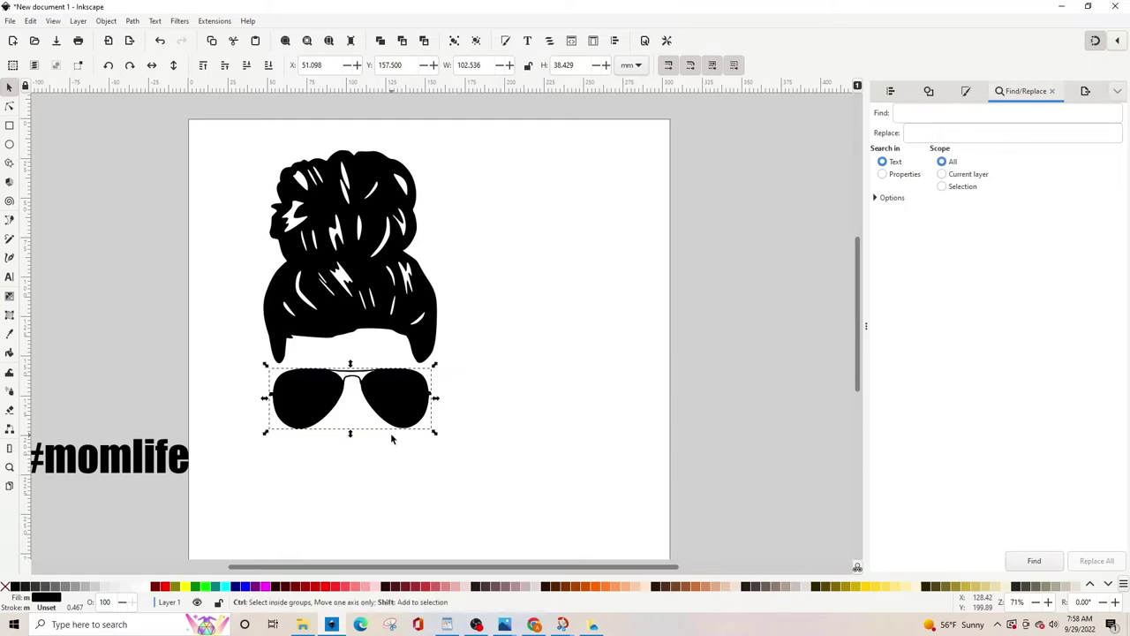
{"action": "key", "text": "ctrl+shift+f"}
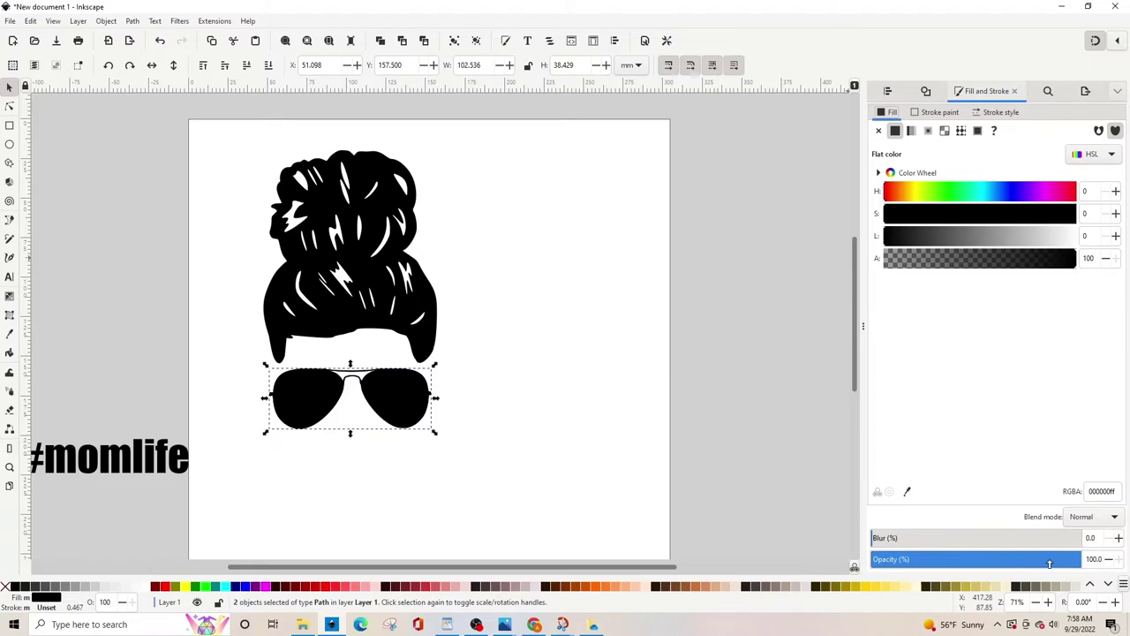
{"action": "left_click_drag", "start_coordinate": [967, 562], "coordinate": [939, 561]}
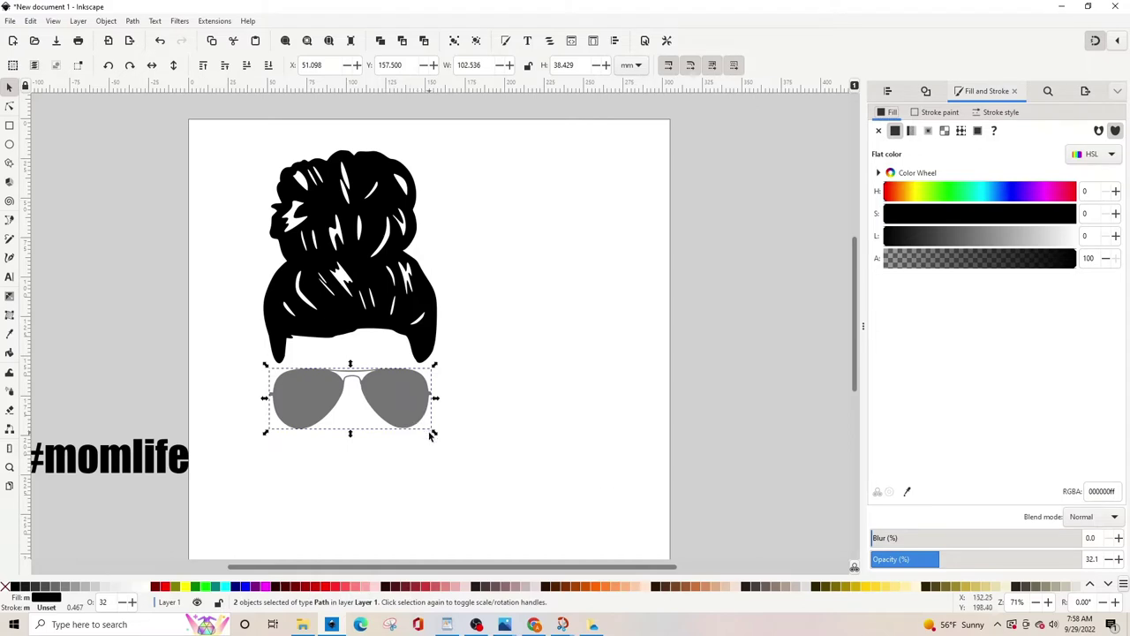
{"action": "left_click", "coordinate": [446, 380]}
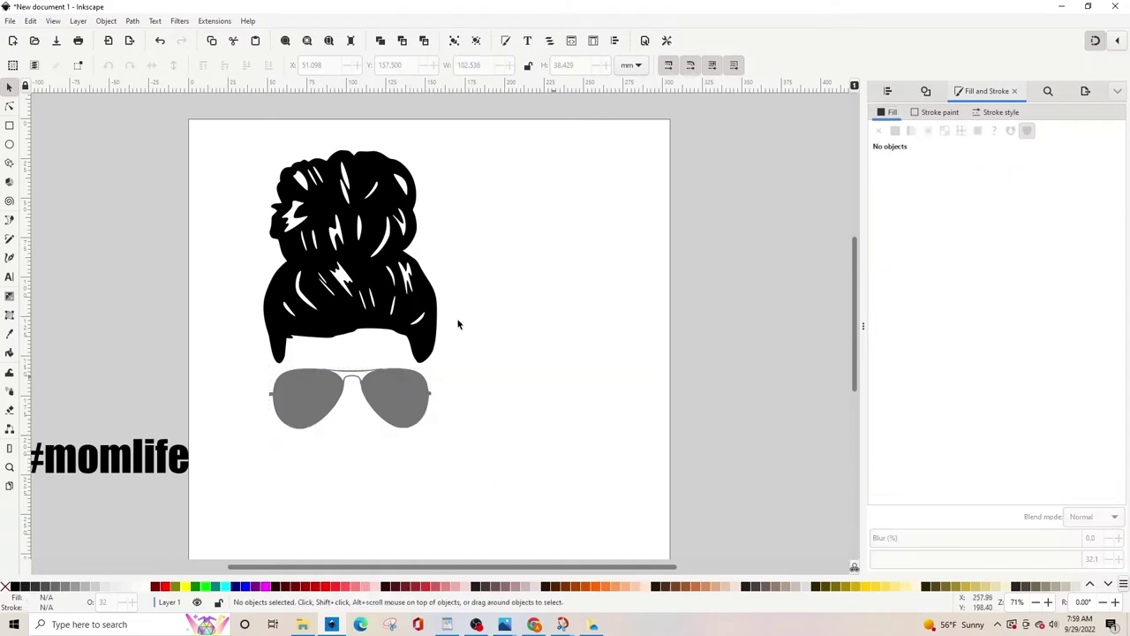
Draw a green rectangle over the right lens and select it together with the sunglasses
{"action": "left_click", "coordinate": [10, 127]}
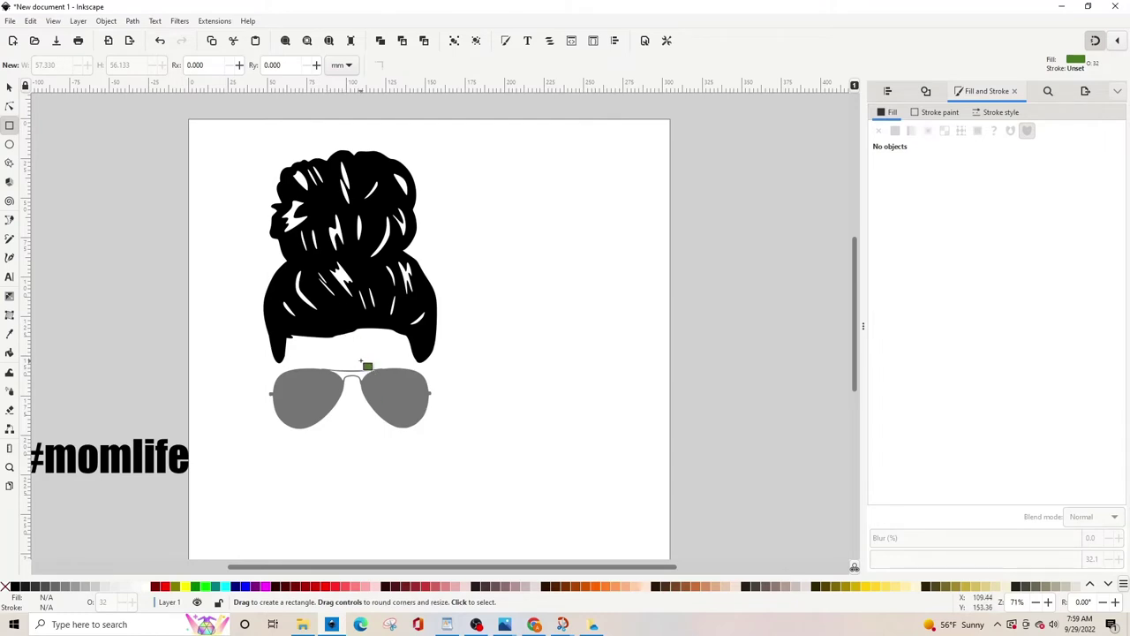
{"action": "left_click_drag", "start_coordinate": [357, 353], "coordinate": [444, 442]}
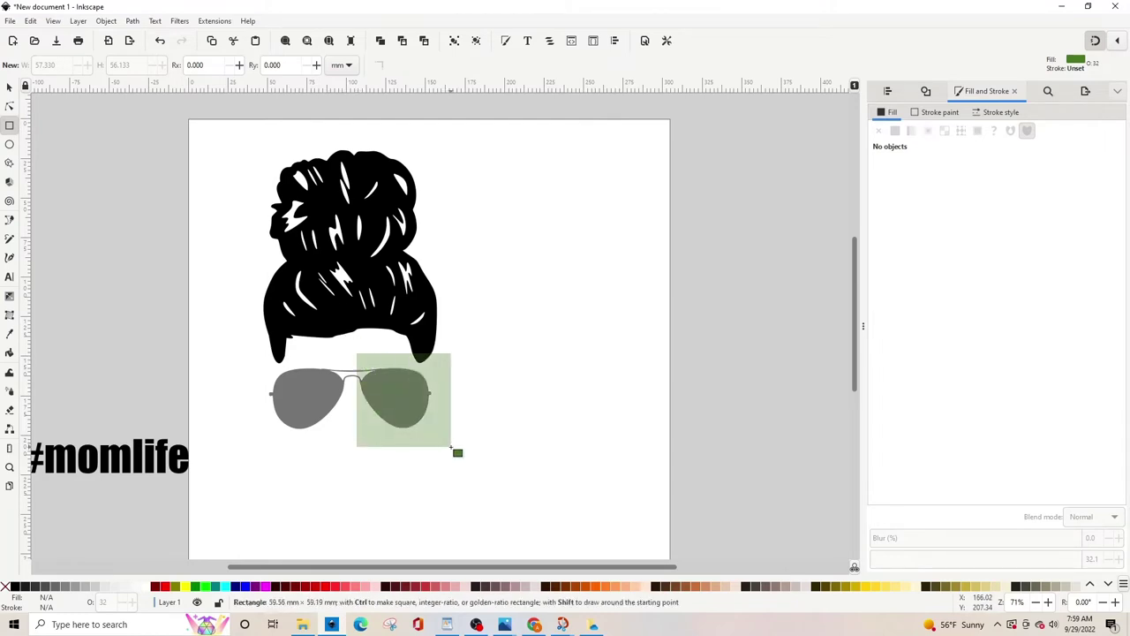
{"action": "left_click_drag", "start_coordinate": [450, 446], "coordinate": [451, 447]}
{"action": "left_click", "coordinate": [9, 87]}
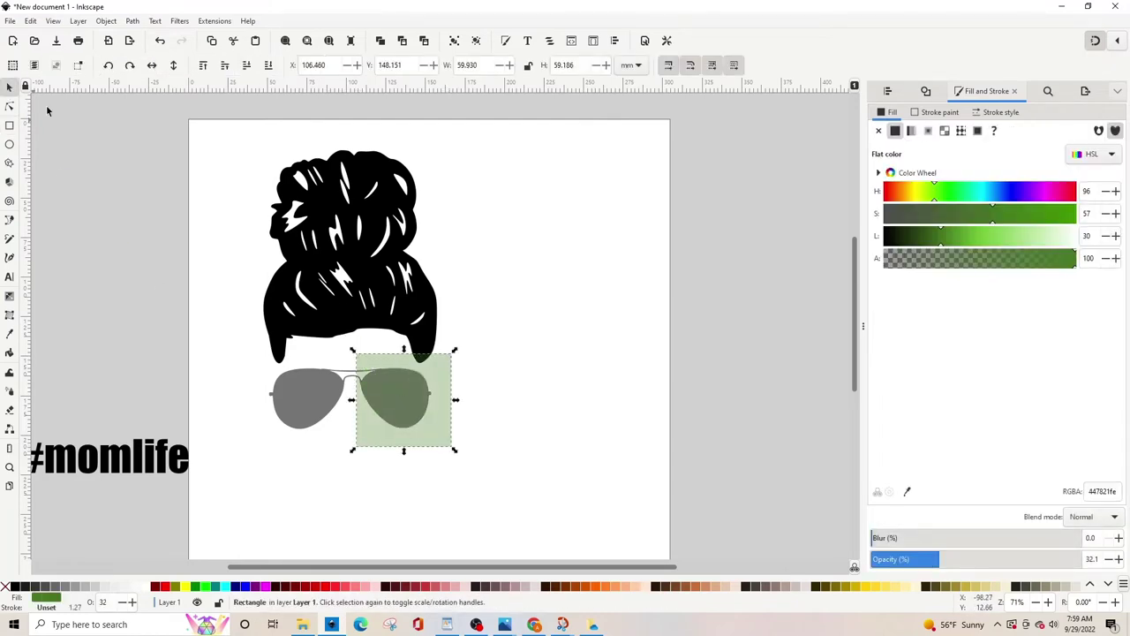
{"action": "left_click_drag", "start_coordinate": [397, 389], "coordinate": [403, 400]}
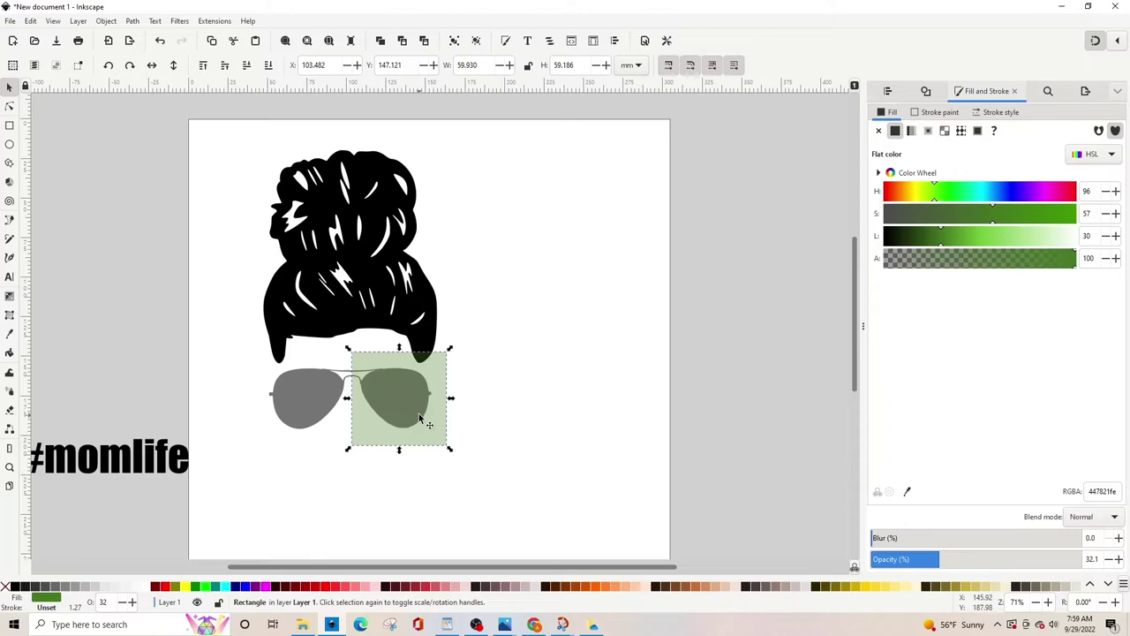
{"action": "key", "text": "ctrl+f"}
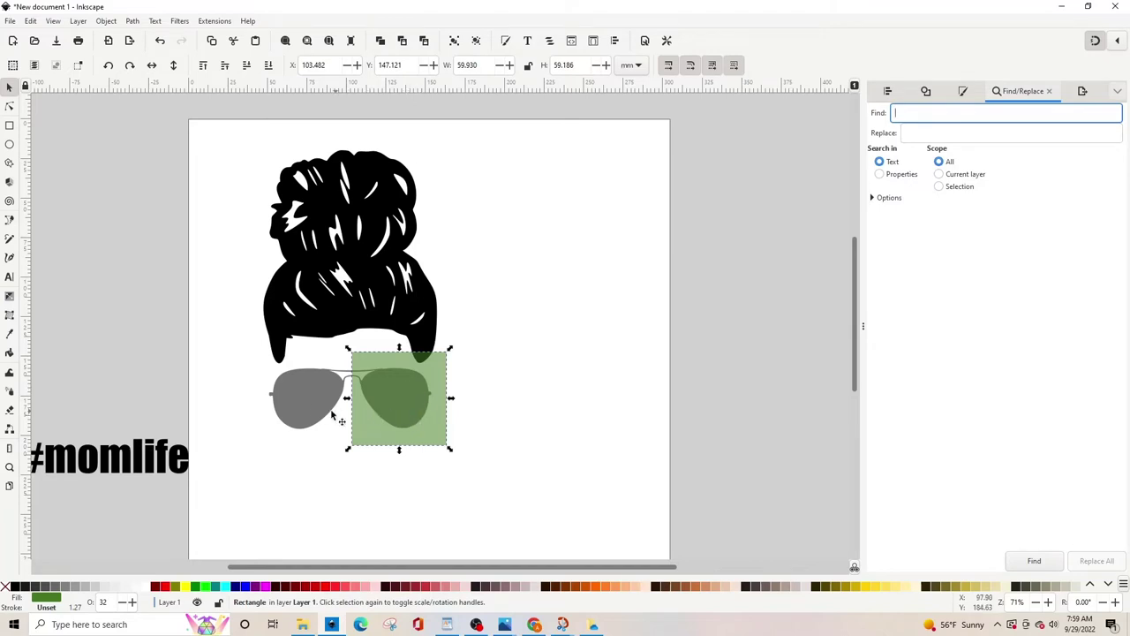
{"action": "left_click", "coordinate": [301, 400], "text": "shift"}
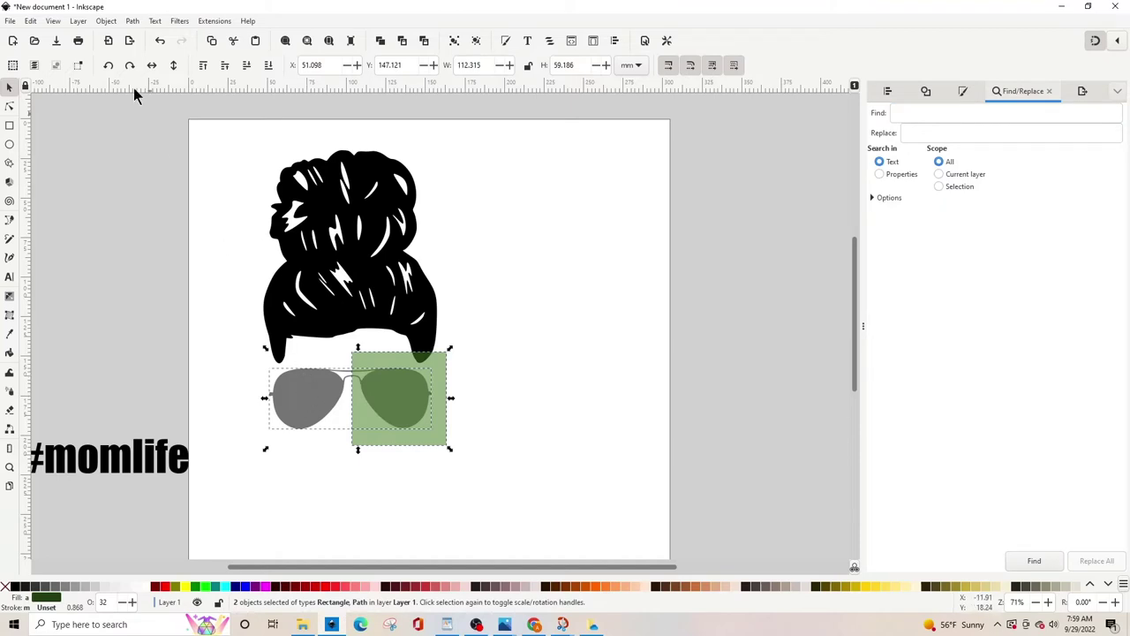
Apply Path > Difference to cut the square's area from the glasses, then zoom to the lens
{"action": "left_click", "coordinate": [133, 22]}
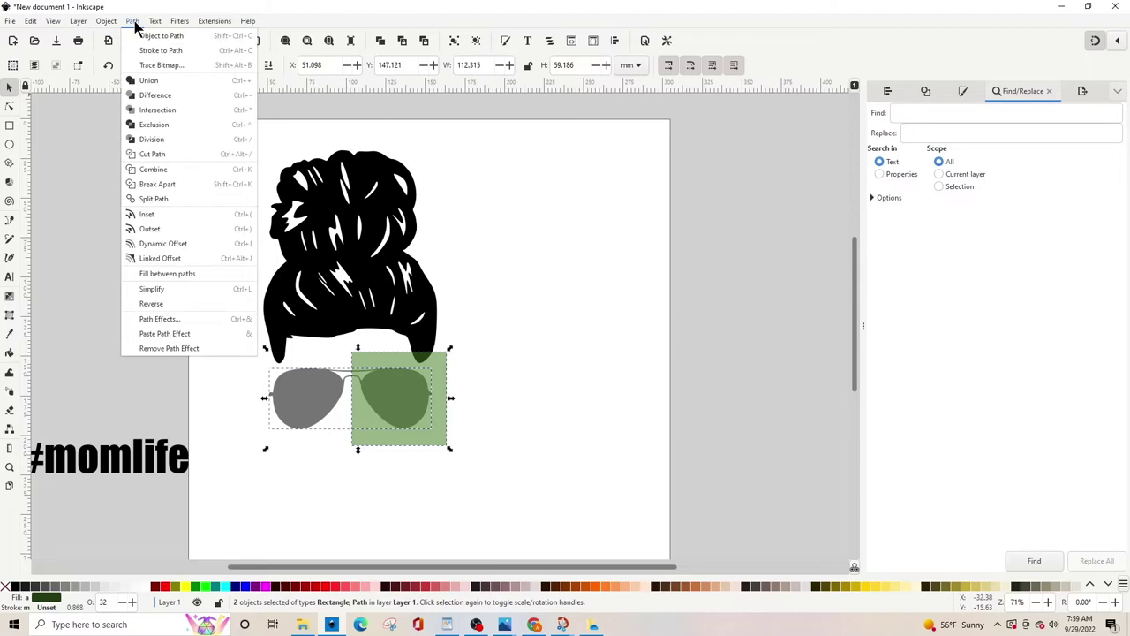
{"action": "left_click", "coordinate": [163, 95]}
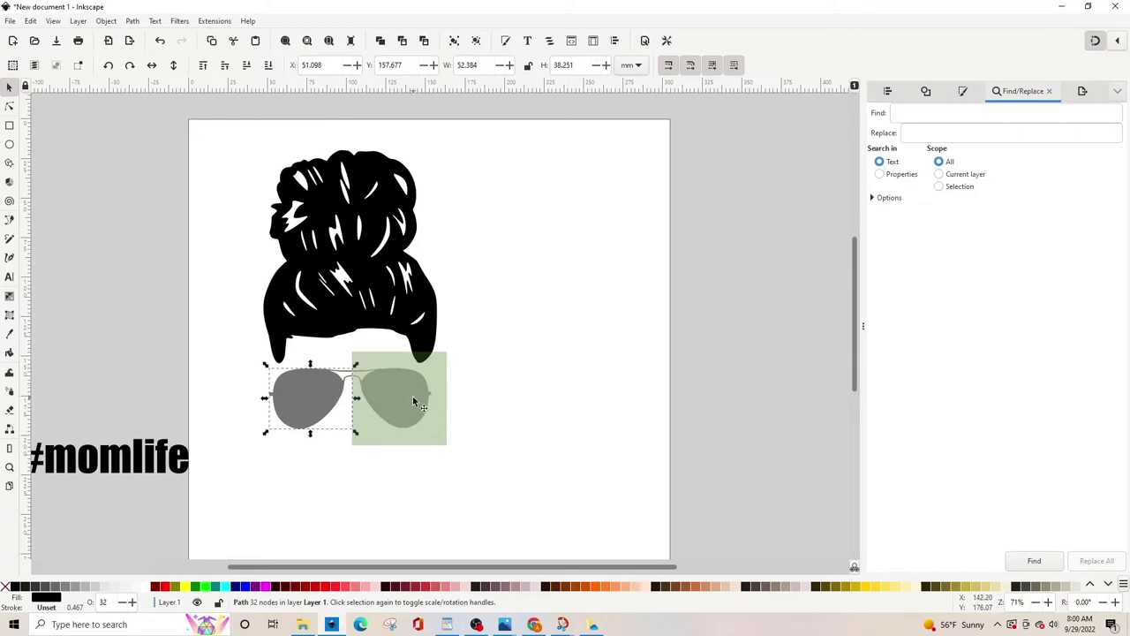
{"action": "key", "text": "3"}
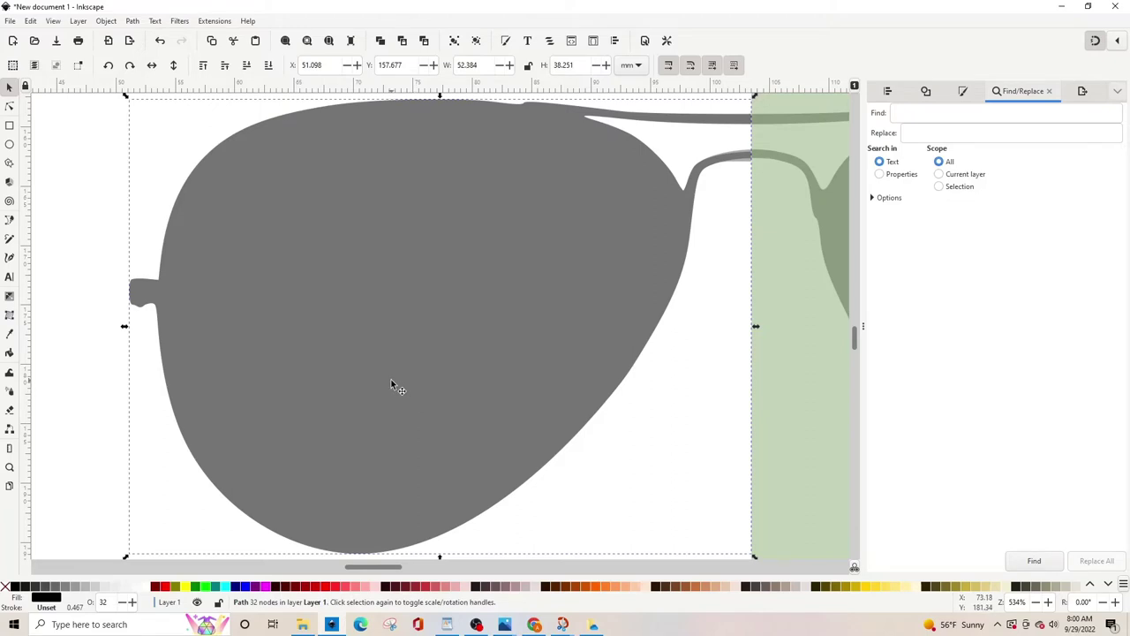
{"action": "key", "text": "minus"}
{"action": "key", "text": "minus"}
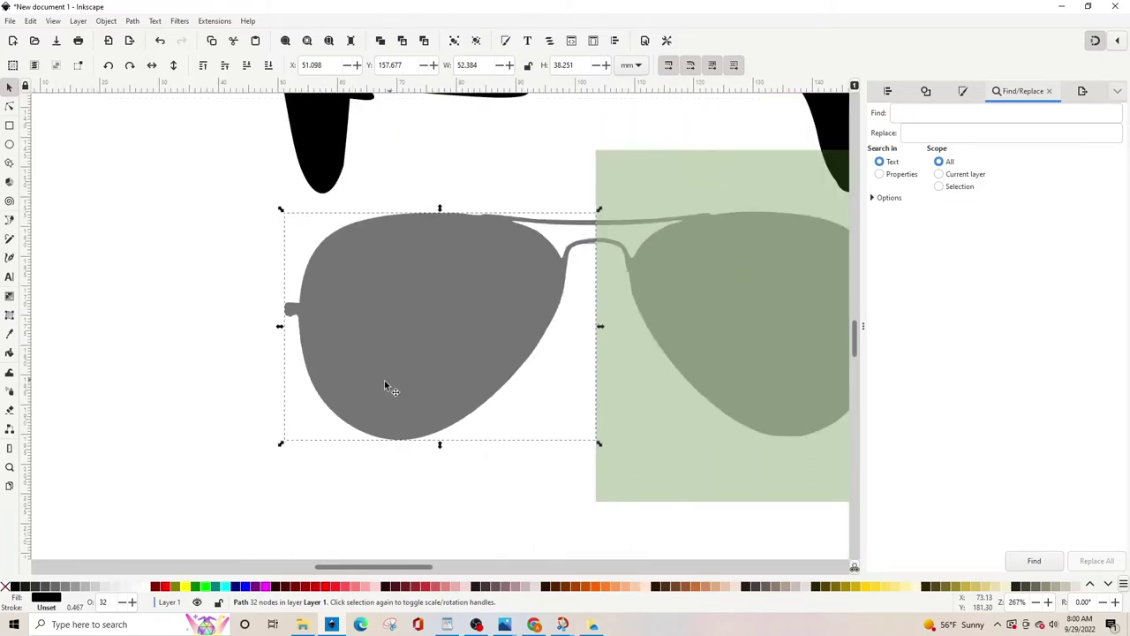
{"action": "left_click_drag", "start_coordinate": [372, 569], "coordinate": [396, 573]}
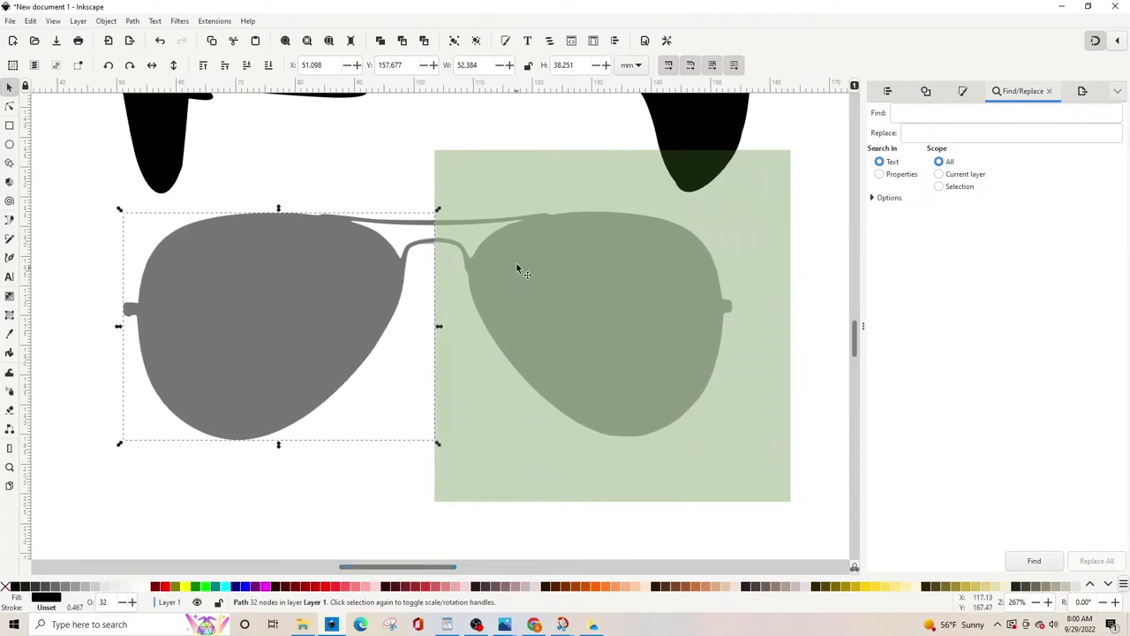
Move the green square over the left lens, aligning it at X 43.552, Y 145.040 mm
{"action": "left_click_drag", "start_coordinate": [557, 161], "coordinate": [199, 154]}
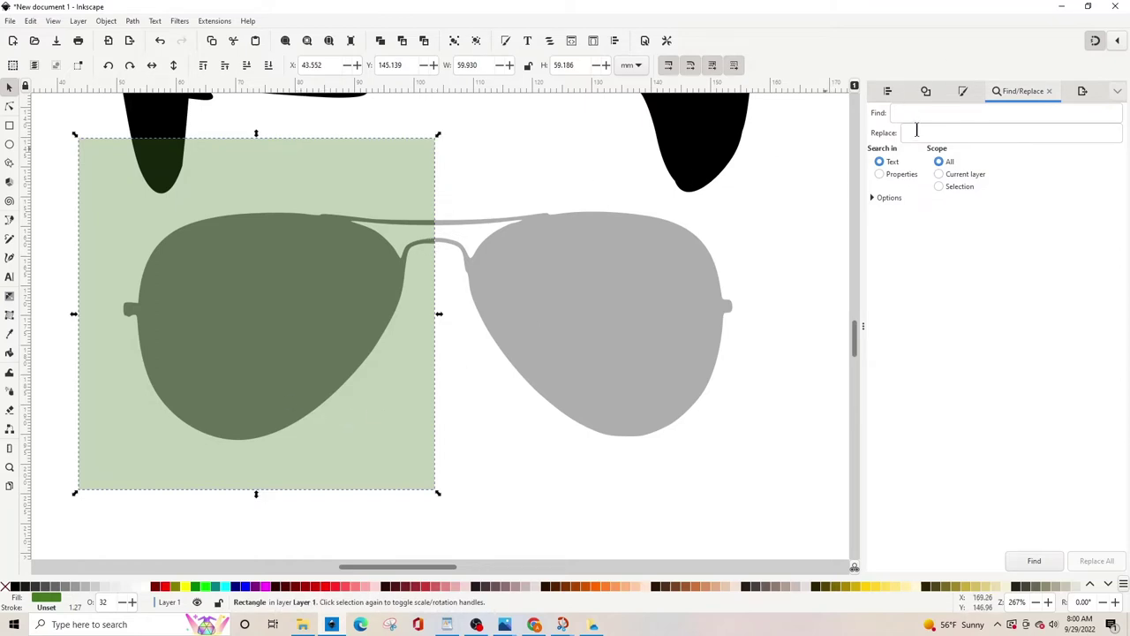
{"action": "left_click", "coordinate": [1097, 43]}
{"action": "mouse_move", "coordinate": [357, 264]}
{"action": "left_mouse_down"}
{"action": "mouse_move", "coordinate": [328, 268]}
{"action": "mouse_move", "coordinate": [435, 267]}
{"action": "mouse_move", "coordinate": [493, 321]}
{"action": "mouse_move", "coordinate": [373, 293]}
{"action": "mouse_move", "coordinate": [340, 271]}
{"action": "mouse_move", "coordinate": [353, 266]}
{"action": "mouse_move", "coordinate": [328, 267]}
{"action": "mouse_move", "coordinate": [338, 268]}
{"action": "left_mouse_up"}
{"action": "left_click", "coordinate": [1095, 41]}
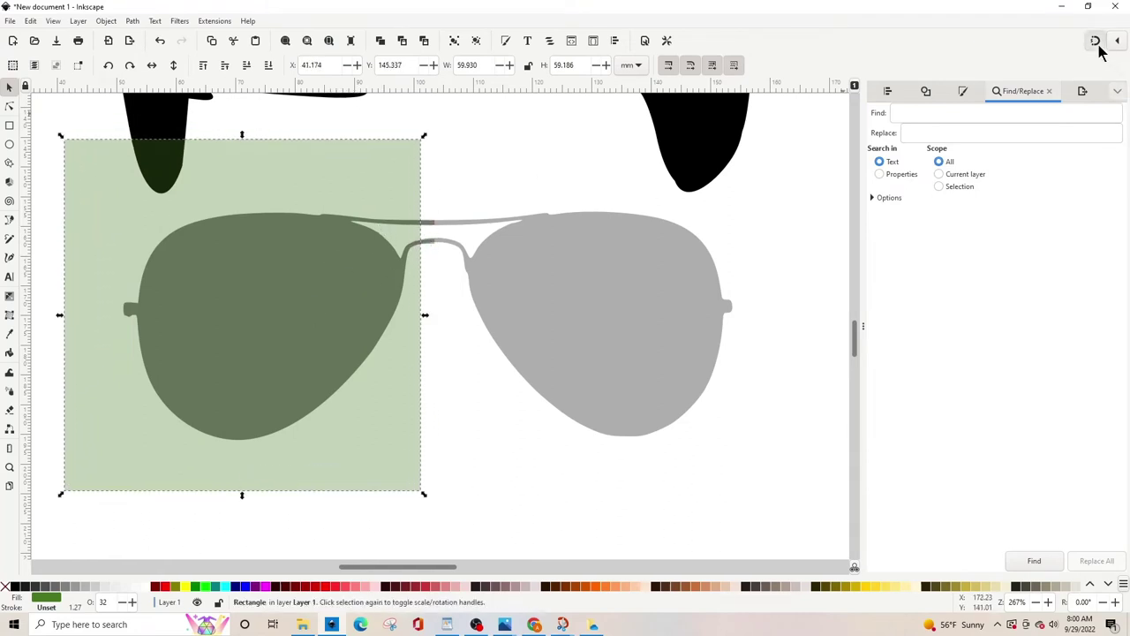
{"action": "left_click_drag", "start_coordinate": [381, 325], "coordinate": [394, 324]}
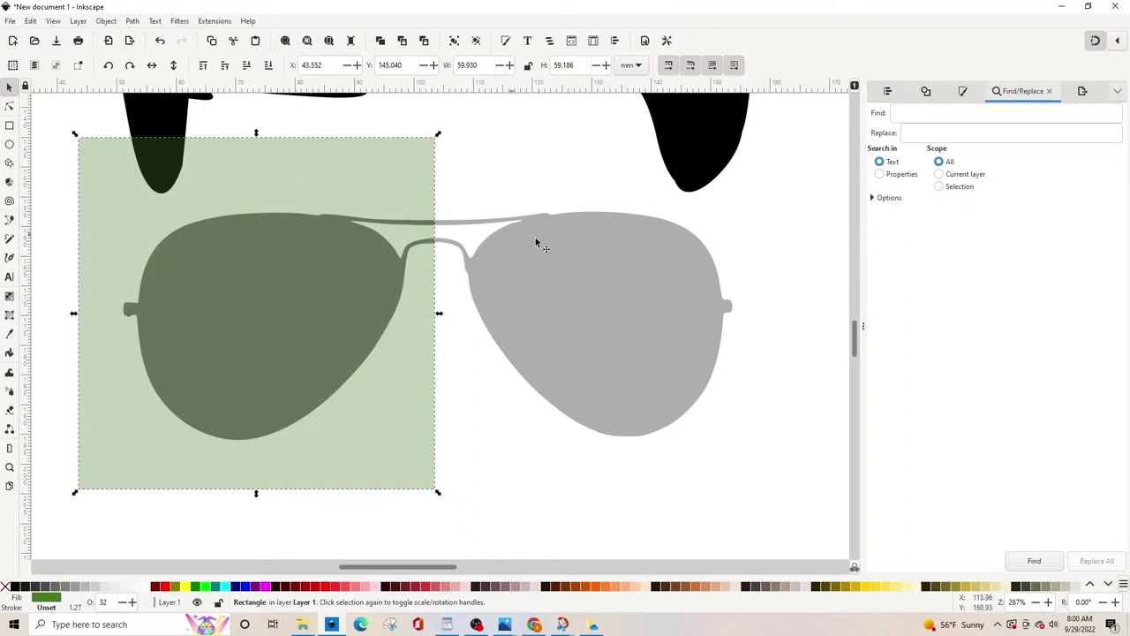
Apply Path > Difference with the square to split the sunglasses into two lens shapes
{"action": "left_click", "coordinate": [597, 302], "text": "shift"}
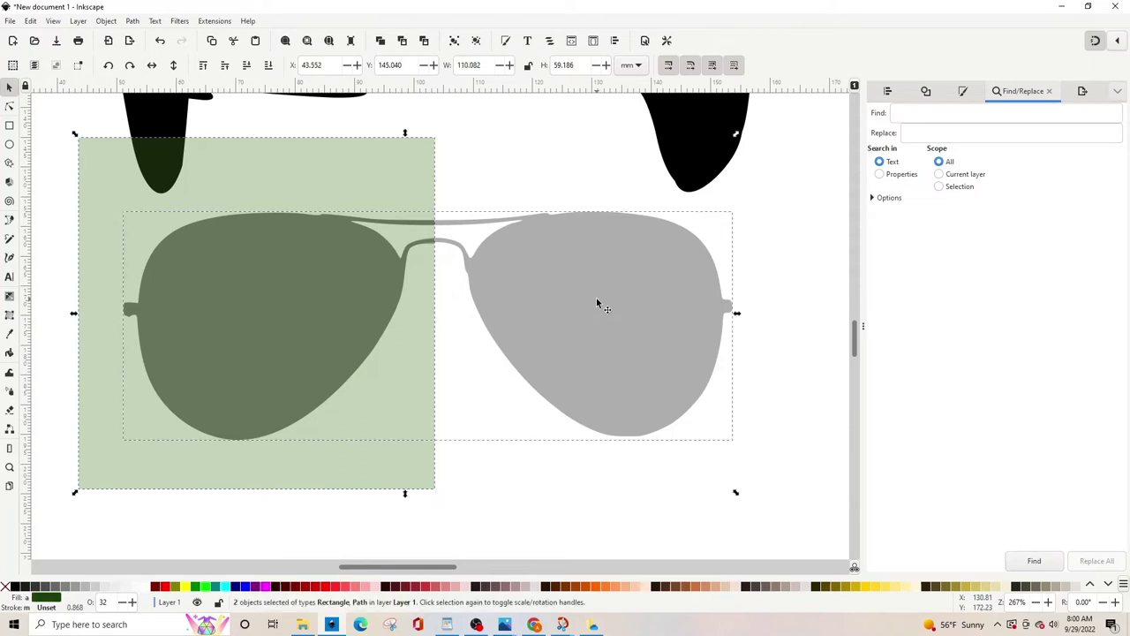
{"action": "left_click", "coordinate": [111, 24]}
{"action": "mouse_move", "coordinate": [135, 29]}
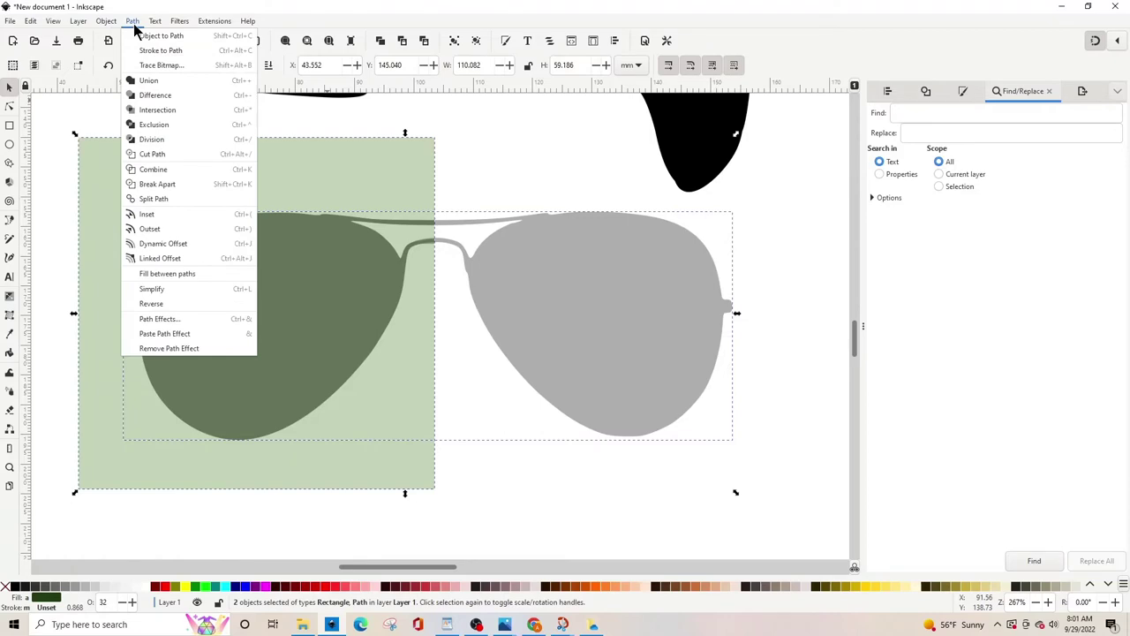
{"action": "left_click", "coordinate": [151, 96]}
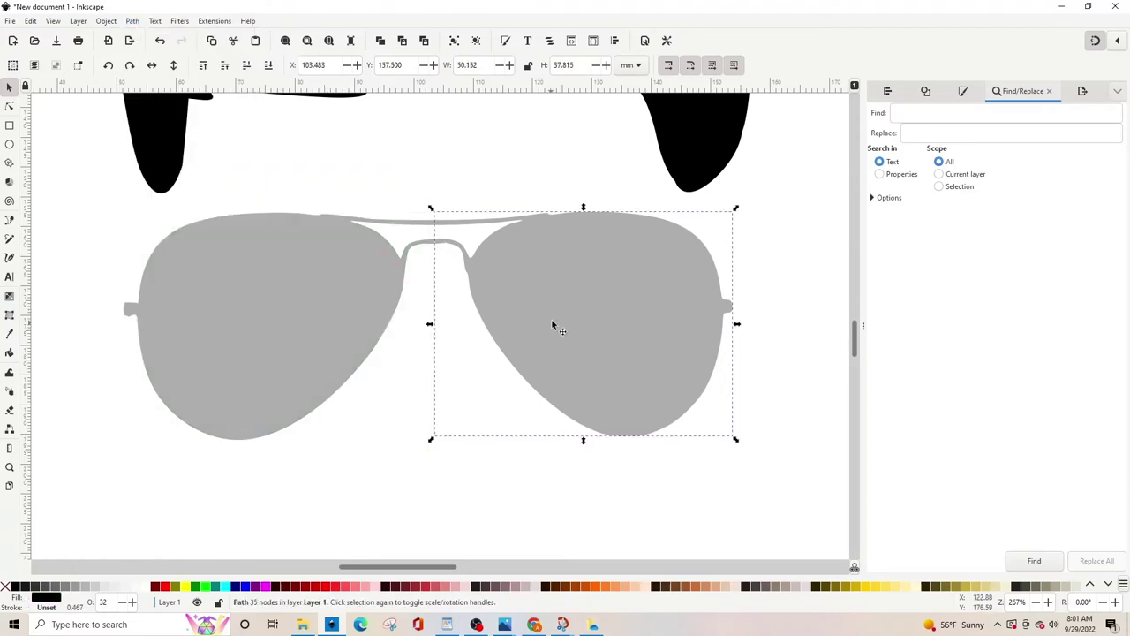
Drag the lenses apart to verify the split, then undo and zoom out
{"action": "left_click_drag", "start_coordinate": [554, 323], "coordinate": [609, 311]}
{"action": "left_click_drag", "start_coordinate": [279, 295], "coordinate": [220, 306]}
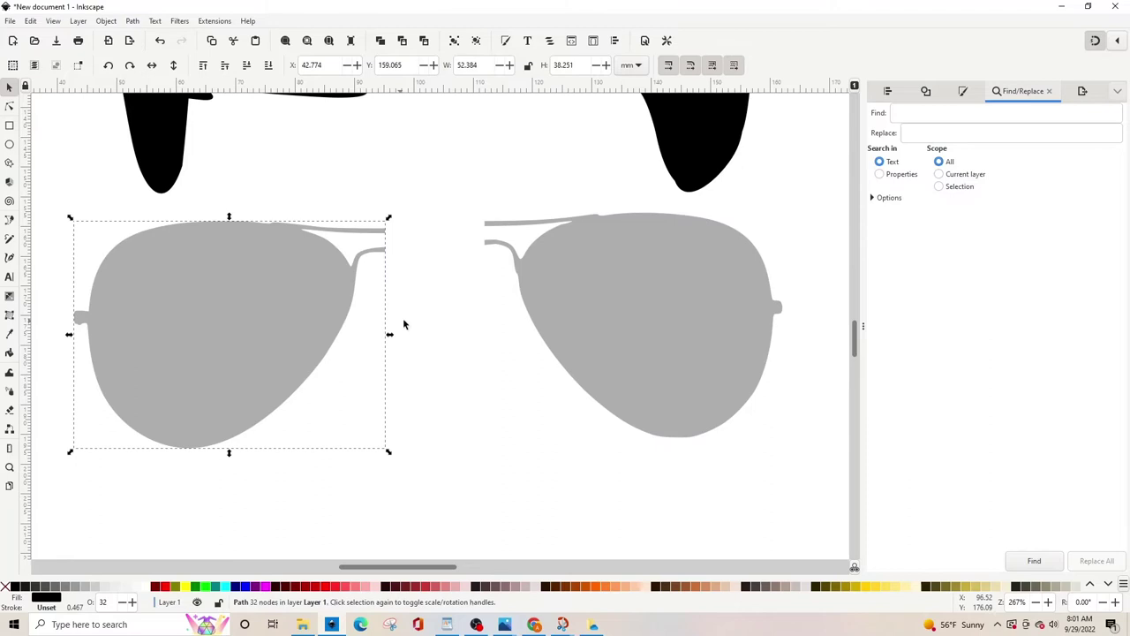
{"action": "left_click_drag", "start_coordinate": [581, 298], "coordinate": [612, 301]}
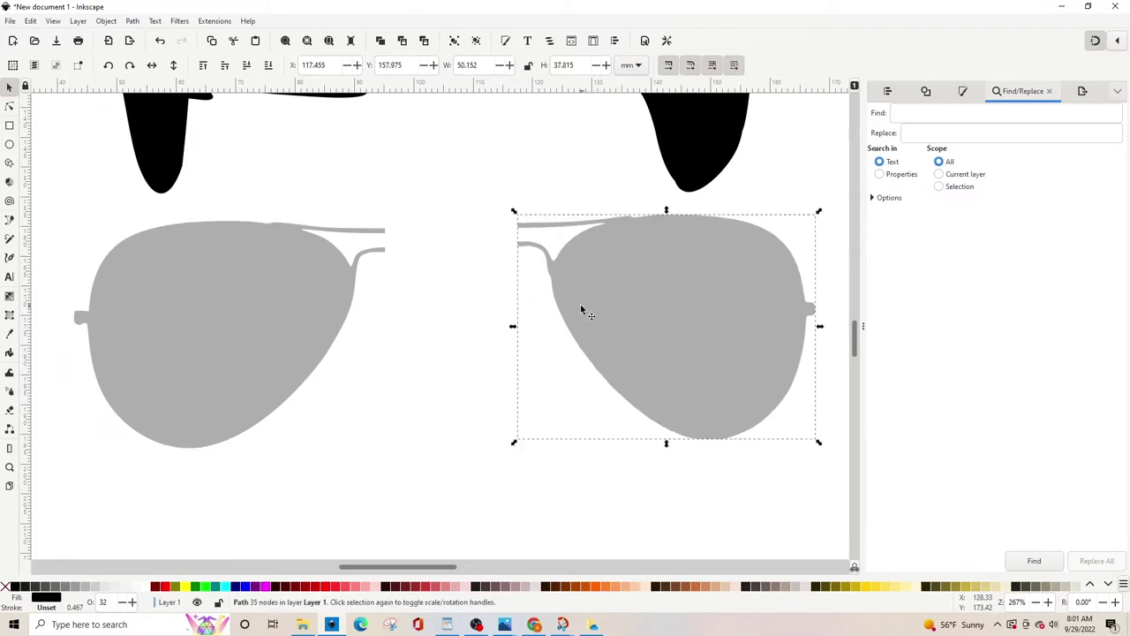
{"action": "key", "text": "ctrl+z"}
{"action": "key", "text": "ctrl+z"}
{"action": "key", "text": "ctrl+z"}
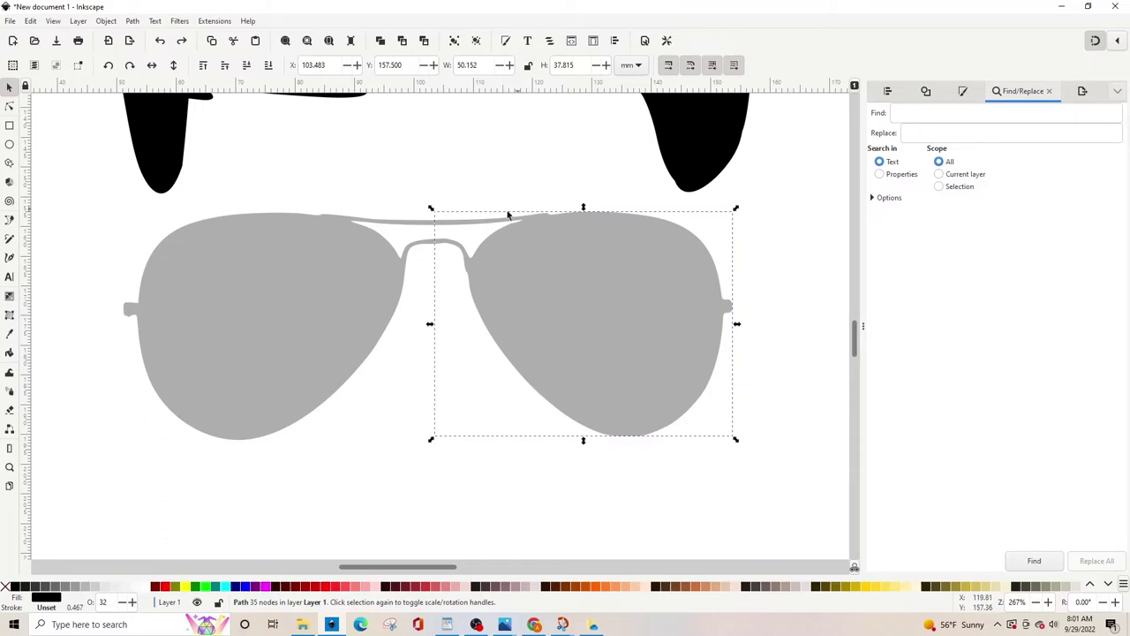
{"action": "key", "text": "minus"}
{"action": "key", "text": "minus"}
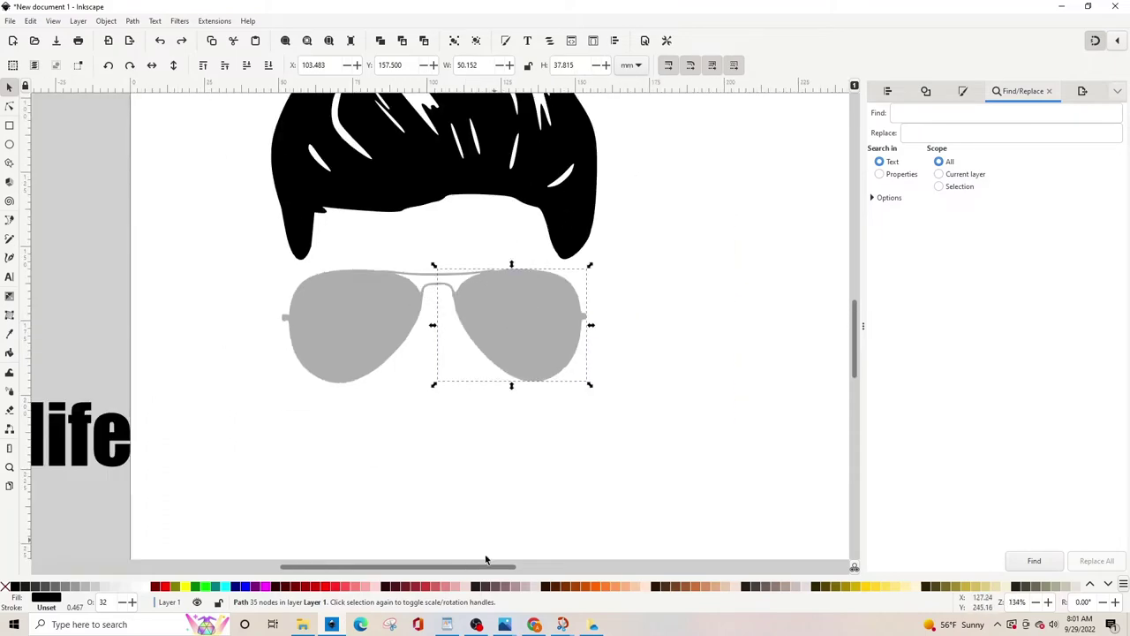
Copy the crying-baby beach photo from the Google Images 'kids' results
{"action": "left_click", "coordinate": [539, 626]}
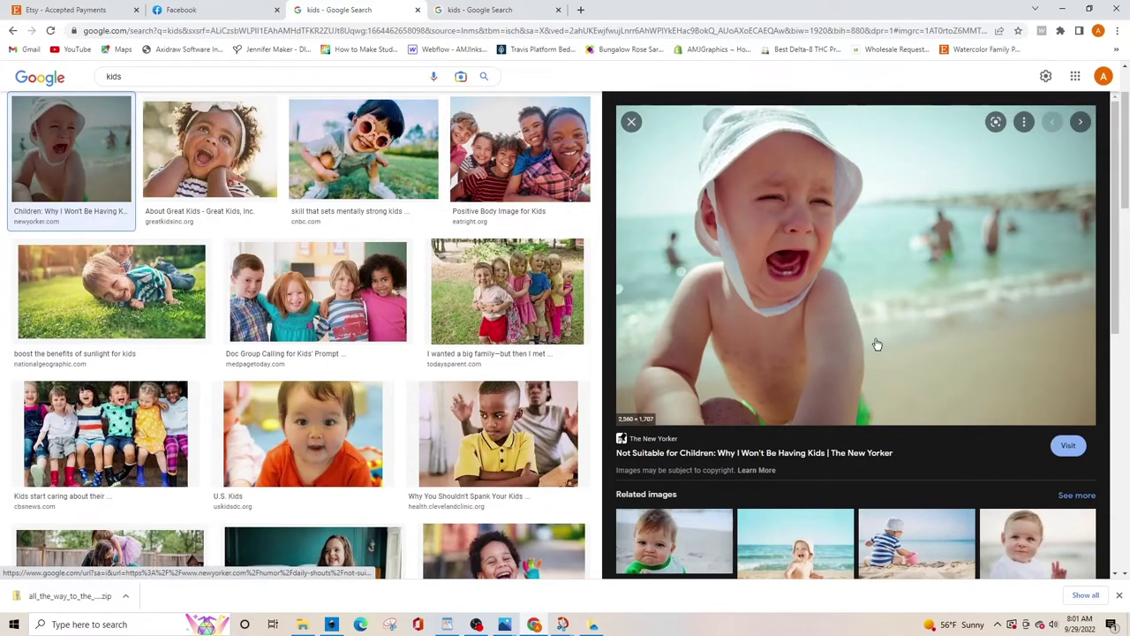
{"action": "right_click", "coordinate": [769, 231]}
{"action": "left_click", "coordinate": [798, 367]}
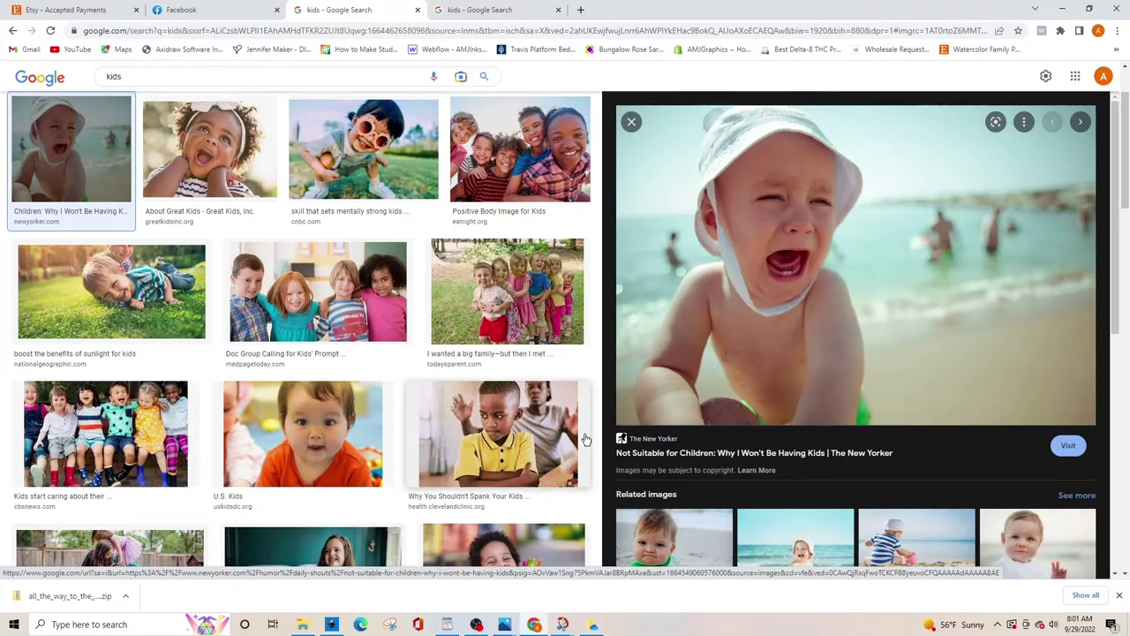
Paste the crying-baby photo into the drawing and shrink it to about 68.6 × 45.7 mm
{"action": "left_click", "coordinate": [391, 622]}
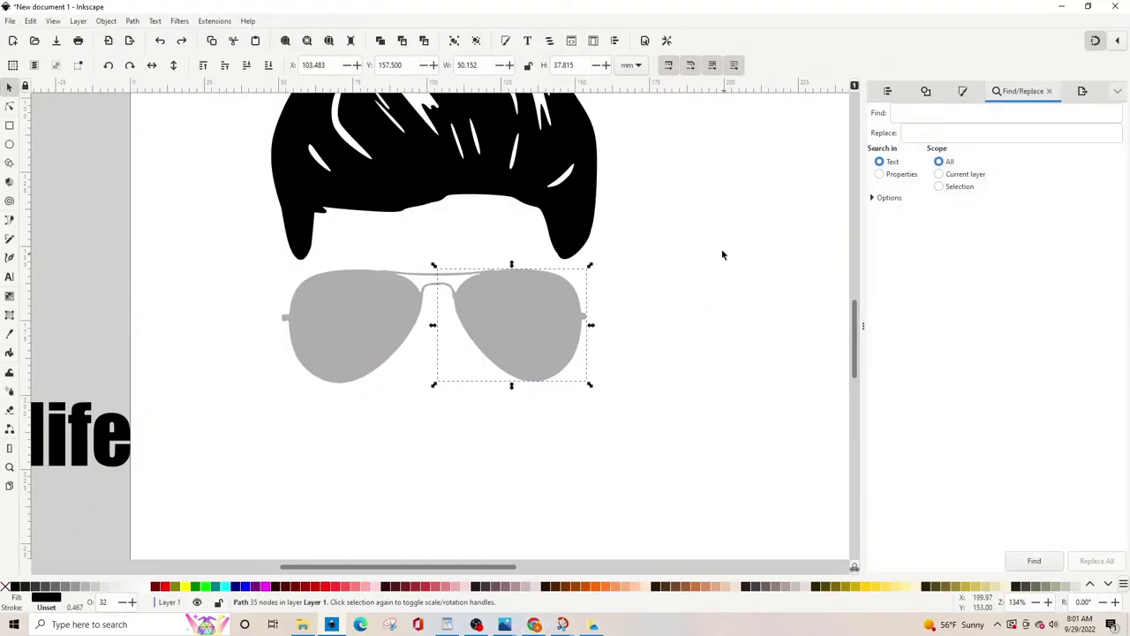
{"action": "key", "text": "minus"}
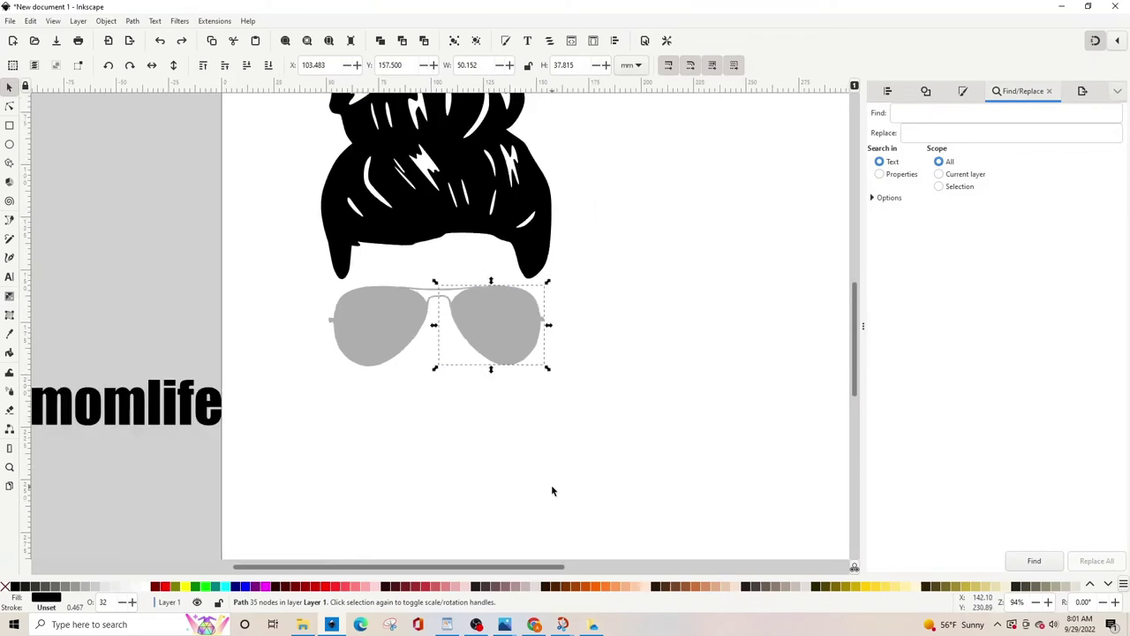
{"action": "left_click_drag", "start_coordinate": [429, 570], "coordinate": [463, 574]}
{"action": "key", "text": "minus"}
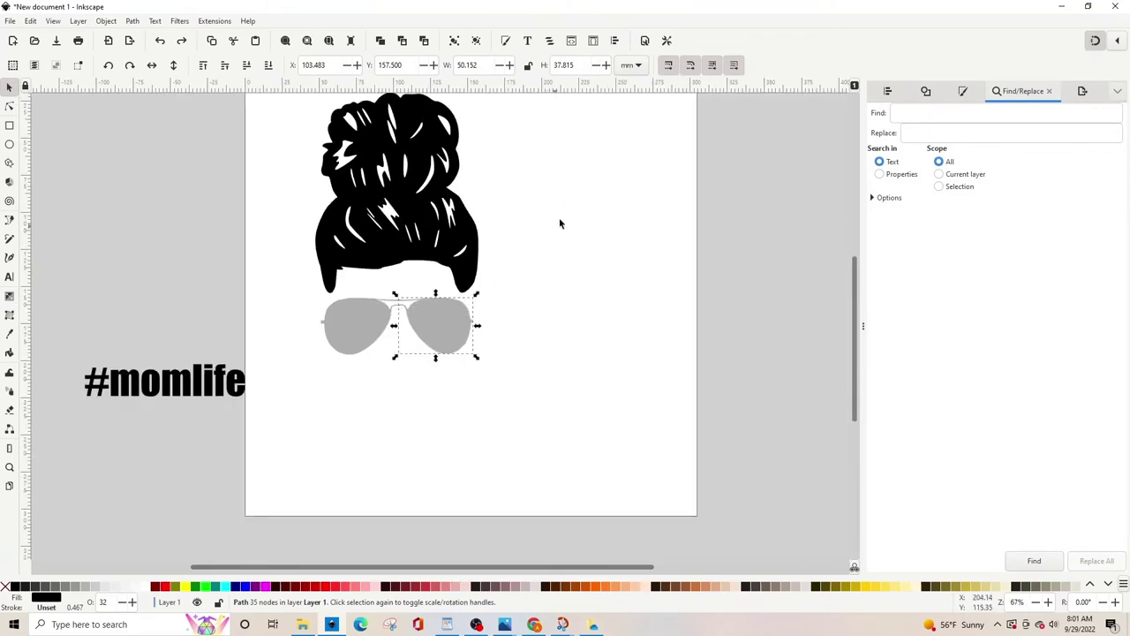
{"action": "right_click", "coordinate": [600, 223]}
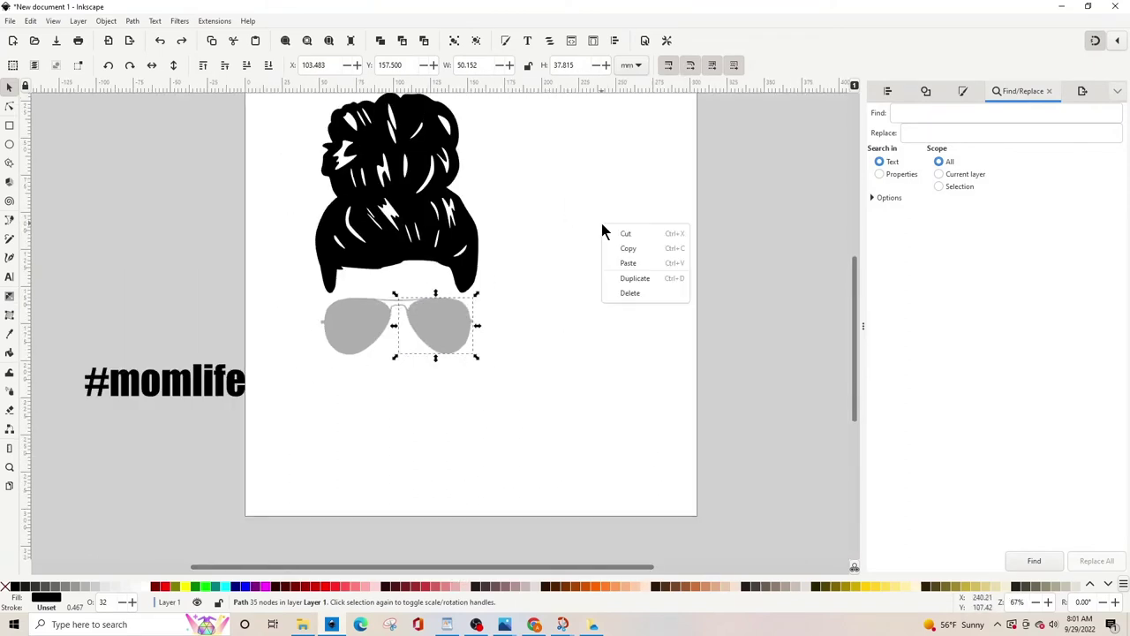
{"action": "left_click", "coordinate": [625, 263]}
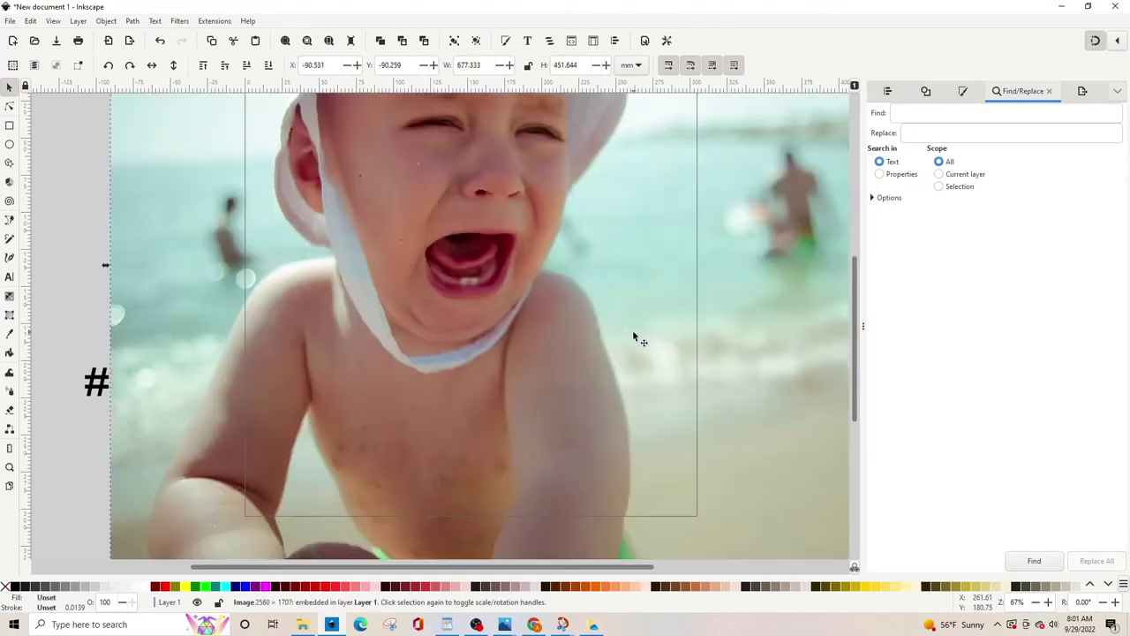
{"action": "key", "text": "minus"}
{"action": "key", "text": "minus"}
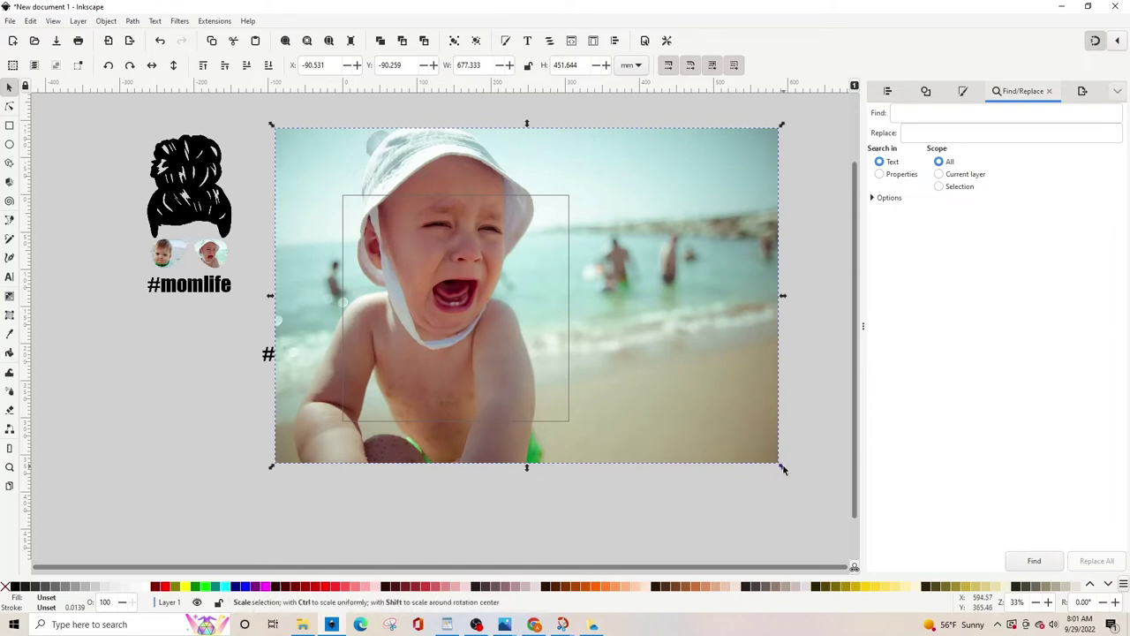
{"action": "left_click_drag", "start_coordinate": [782, 469], "coordinate": [448, 342]}
Position the crying-baby photo behind the right lens at X 103.483, Y 157.500 mm
{"action": "left_click", "coordinate": [523, 302]}
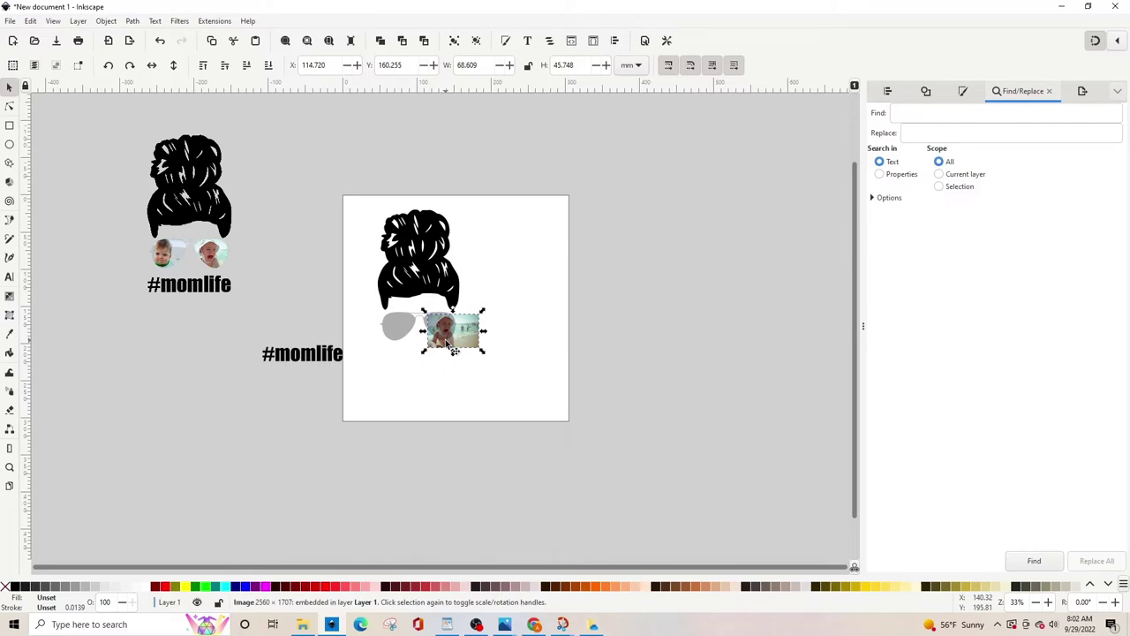
{"action": "key", "text": "3"}
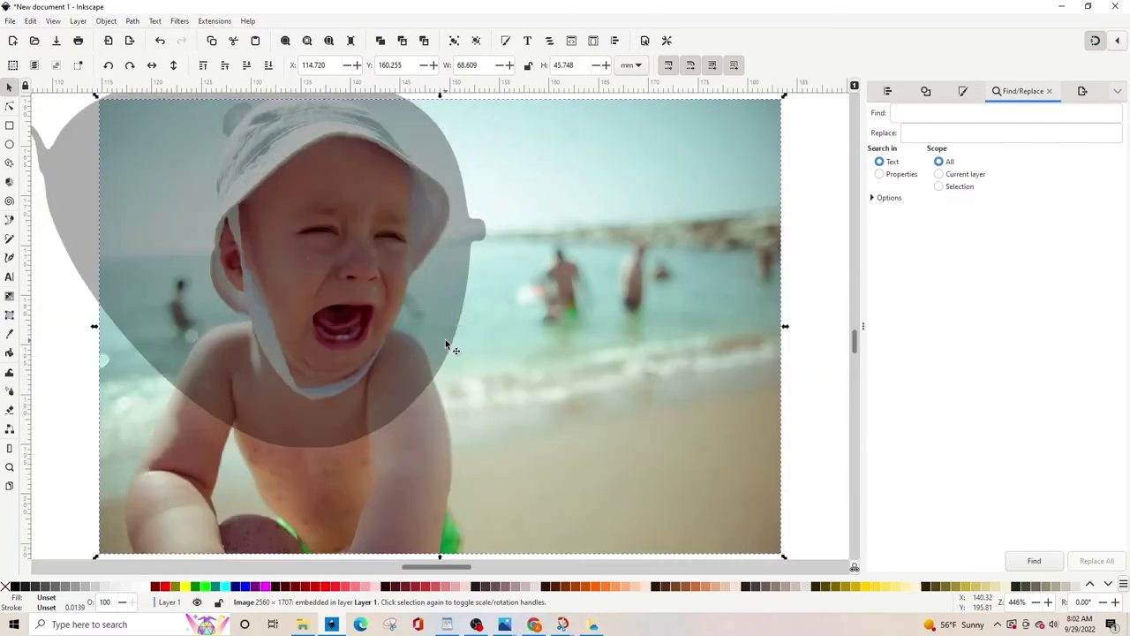
{"action": "key", "text": "minus"}
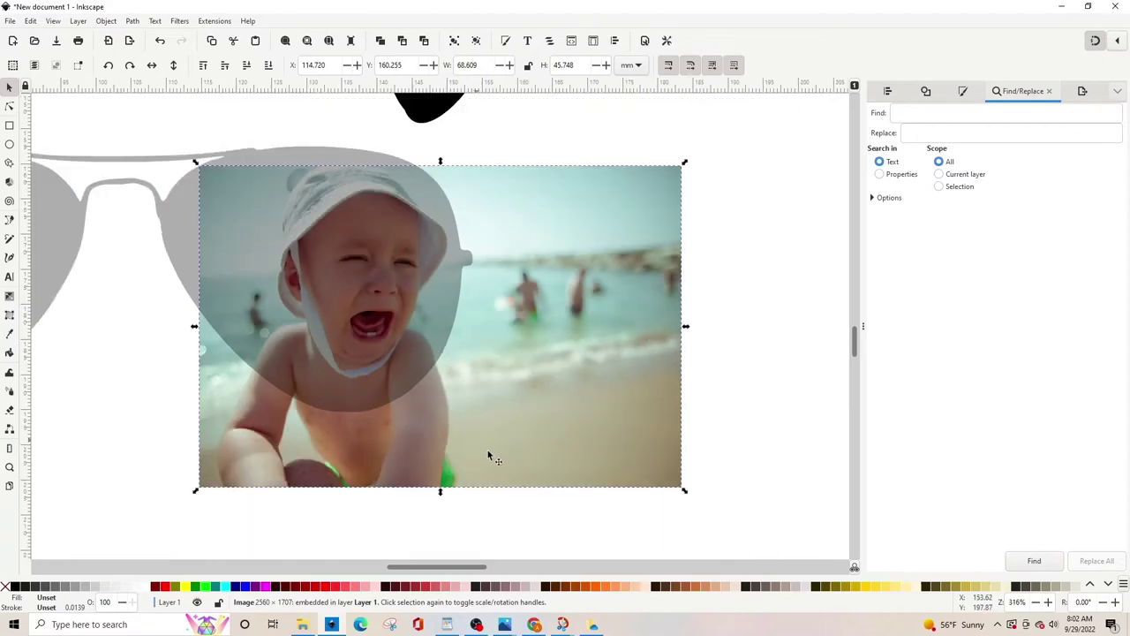
{"action": "left_click_drag", "start_coordinate": [424, 566], "coordinate": [402, 566]}
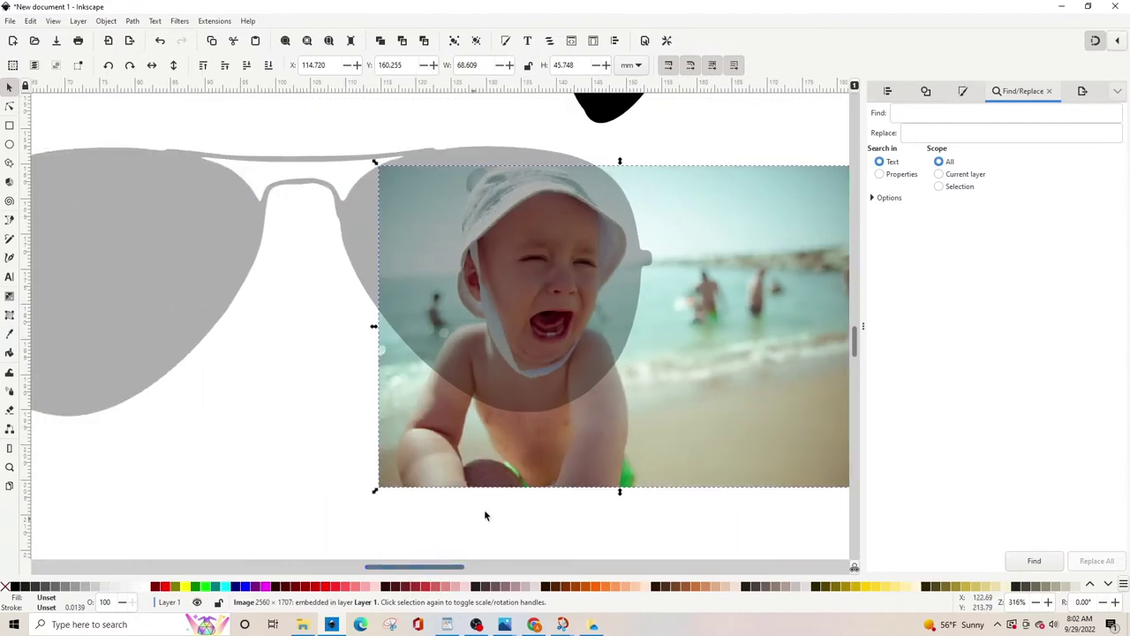
{"action": "left_click_drag", "start_coordinate": [632, 457], "coordinate": [567, 423]}
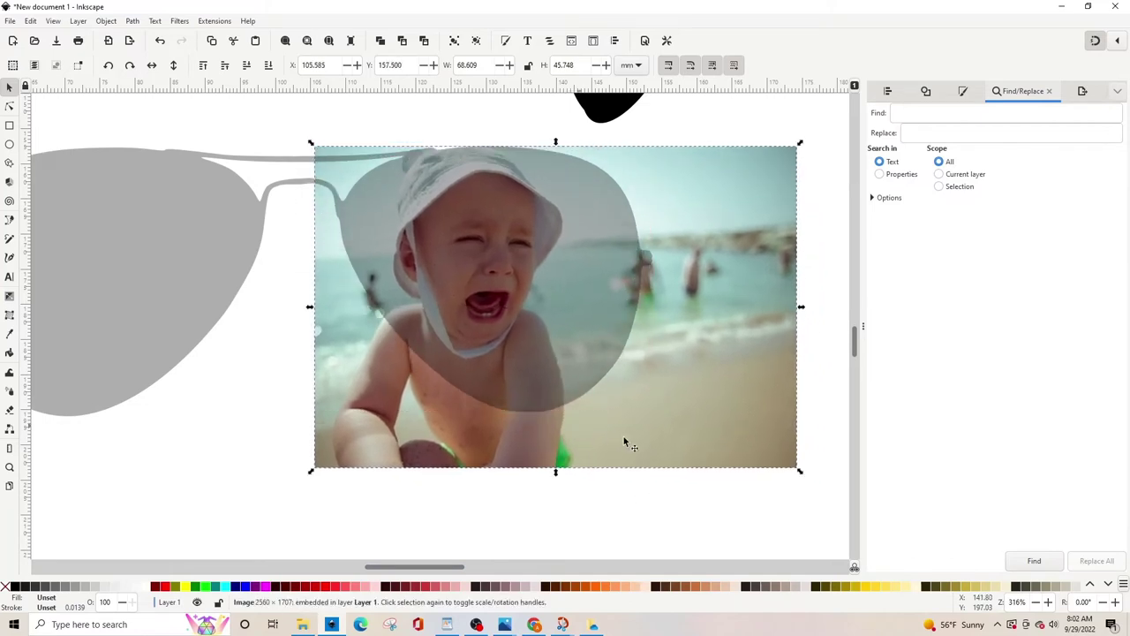
{"action": "scroll", "coordinate": [685, 461], "scroll_direction": "down", "scroll_amount": 1}
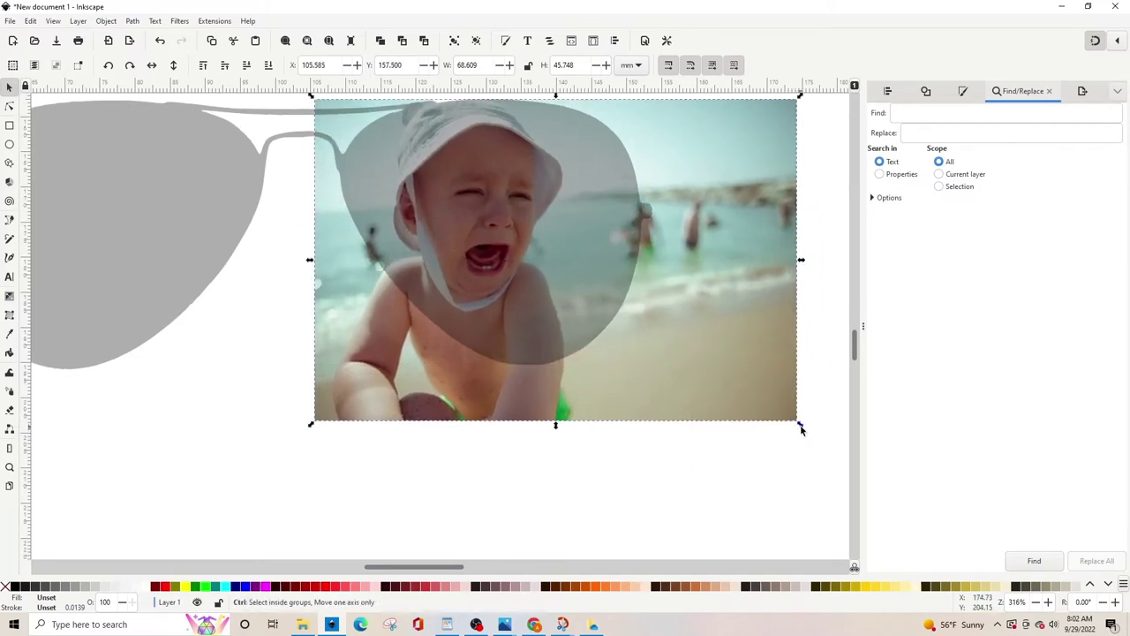
{"action": "left_click_drag", "start_coordinate": [801, 427], "coordinate": [813, 439]}
{"action": "left_click_drag", "start_coordinate": [168, 259], "coordinate": [129, 246]}
{"action": "left_click_drag", "start_coordinate": [675, 322], "coordinate": [680, 340]}
{"action": "scroll", "coordinate": [681, 342], "scroll_direction": "up", "scroll_amount": 1}
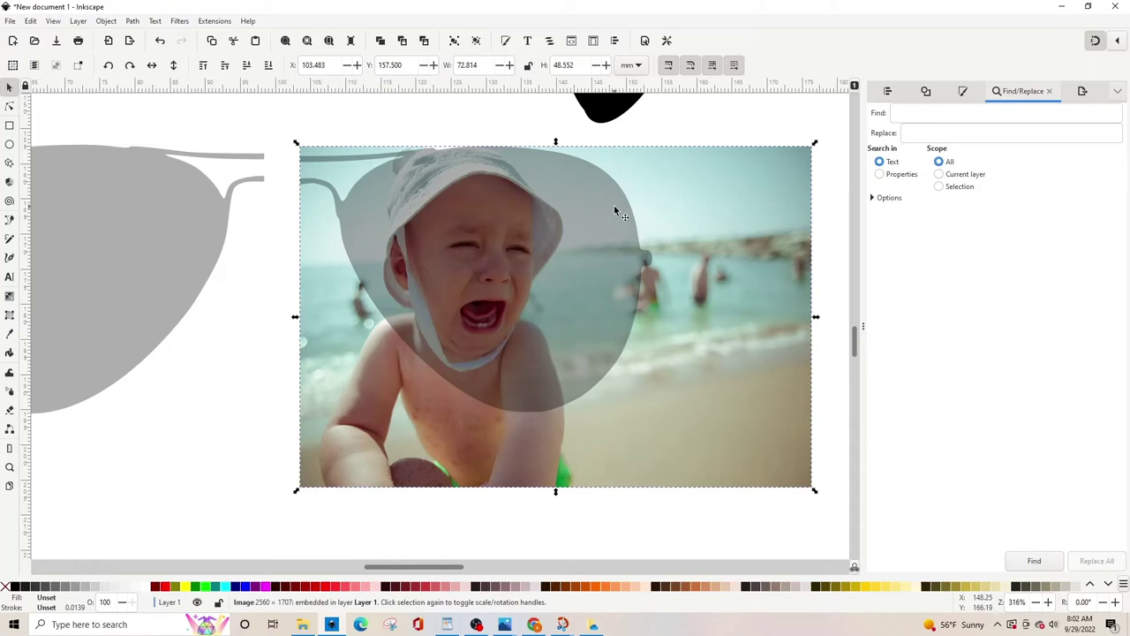
Clip the crying-baby photo to the right lens shape with Object > Clip > Set Clip
{"action": "left_click", "coordinate": [581, 209], "text": "shift"}
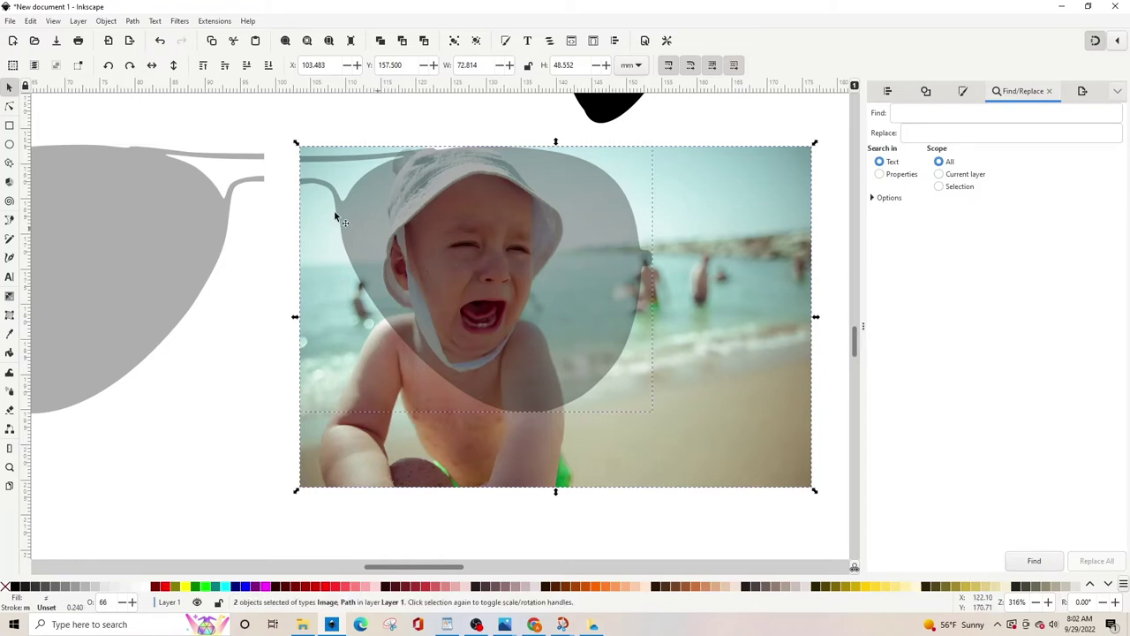
{"action": "left_click", "coordinate": [108, 22]}
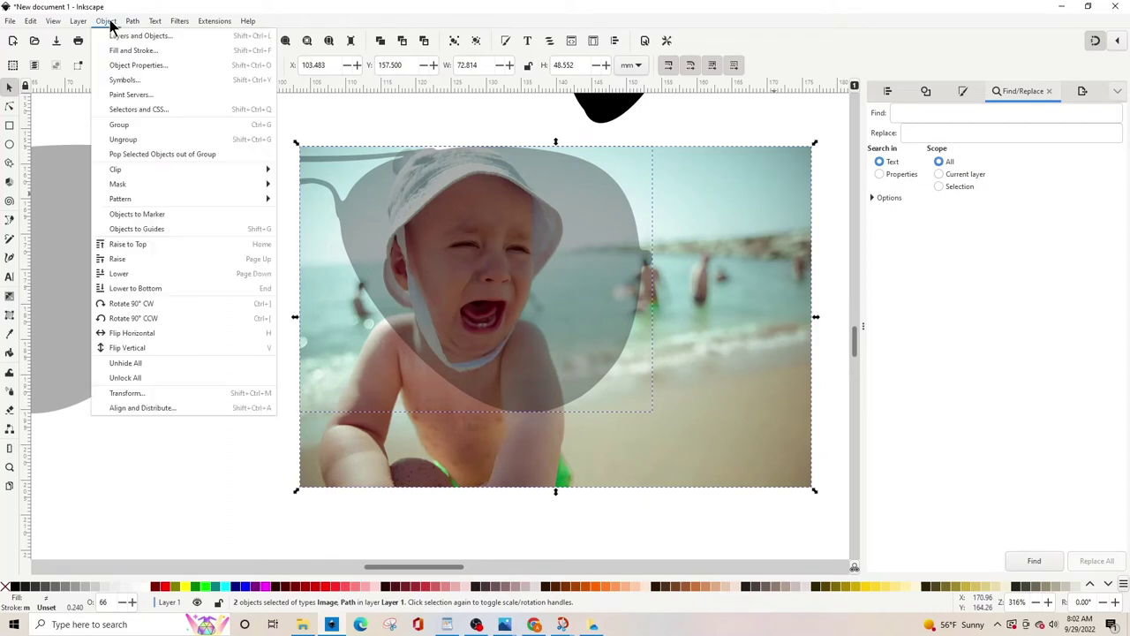
{"action": "mouse_move", "coordinate": [129, 169]}
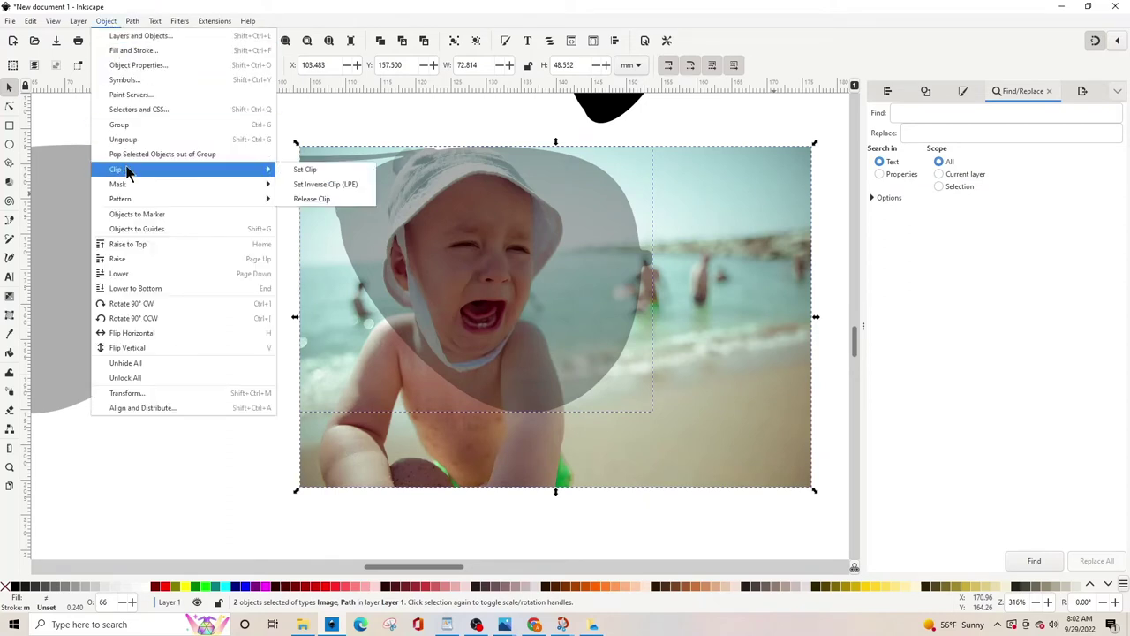
{"action": "left_click", "coordinate": [291, 171]}
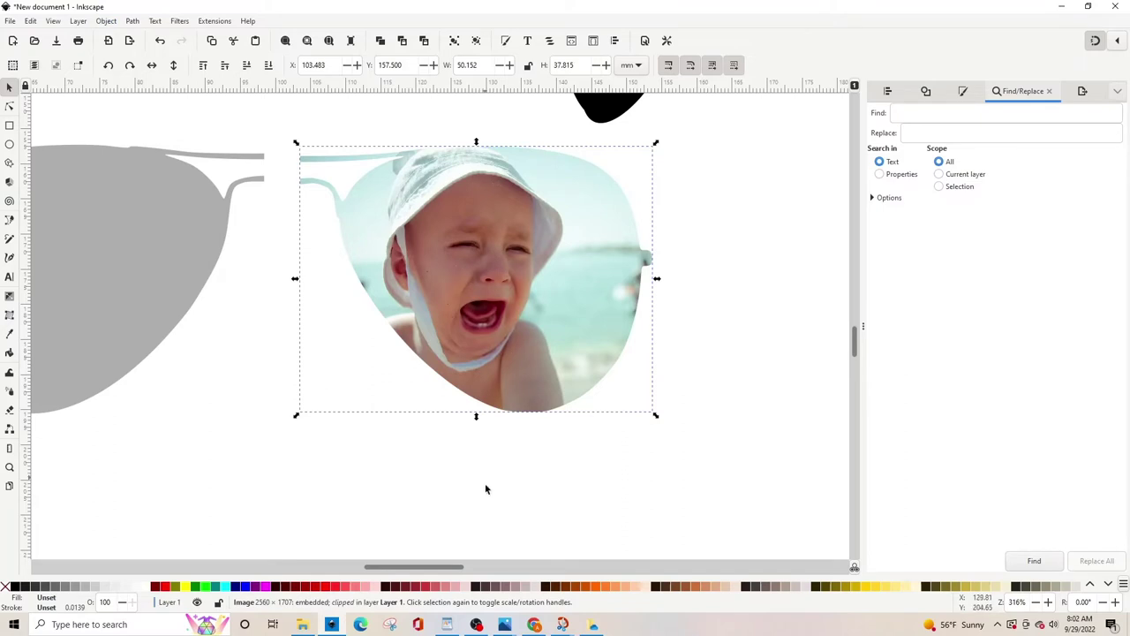
{"action": "left_click_drag", "start_coordinate": [428, 563], "coordinate": [404, 564]}
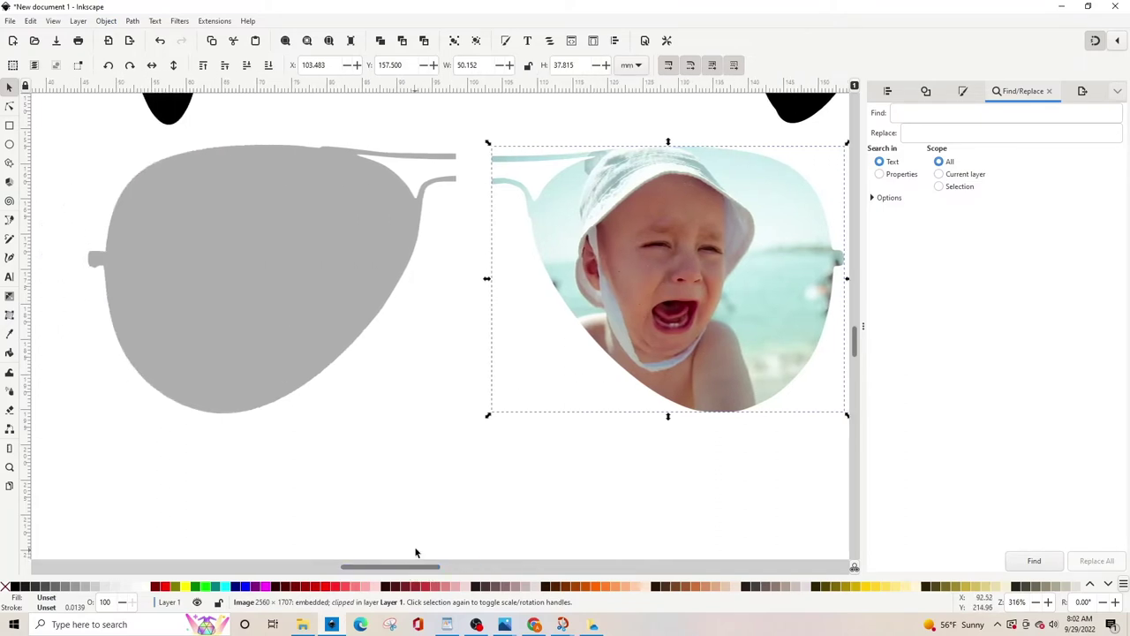
{"action": "key", "text": "minus"}
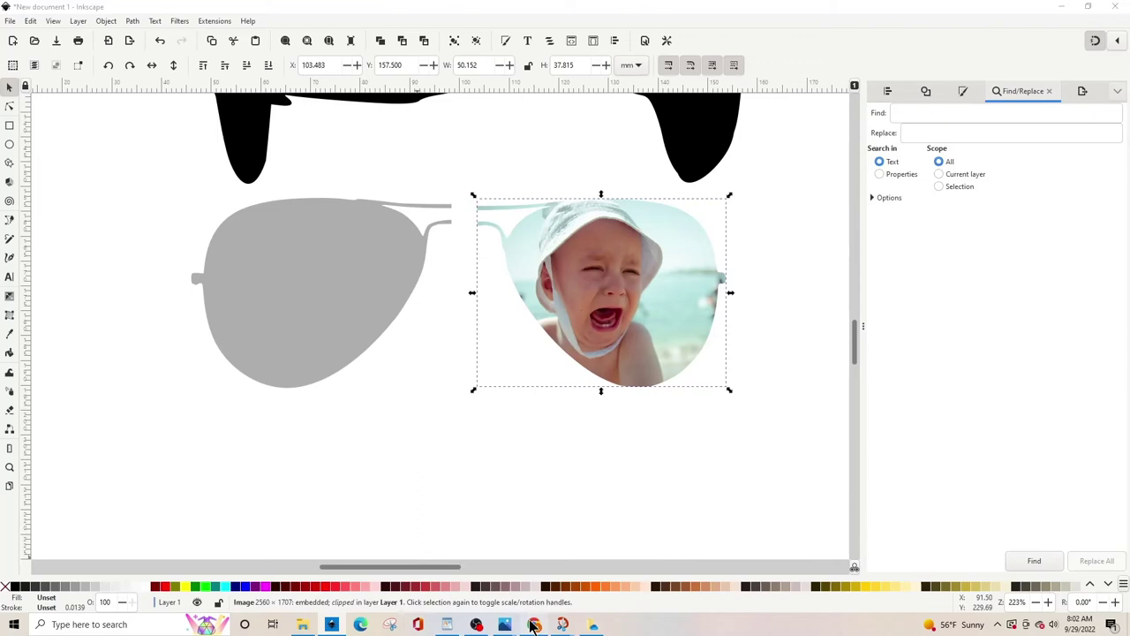
Copy the grumpy baby photo from the Google Images search in Chrome
{"action": "left_click", "coordinate": [534, 624]}
{"action": "left_click", "coordinate": [494, 10]}
{"action": "right_click", "coordinate": [473, 210]}
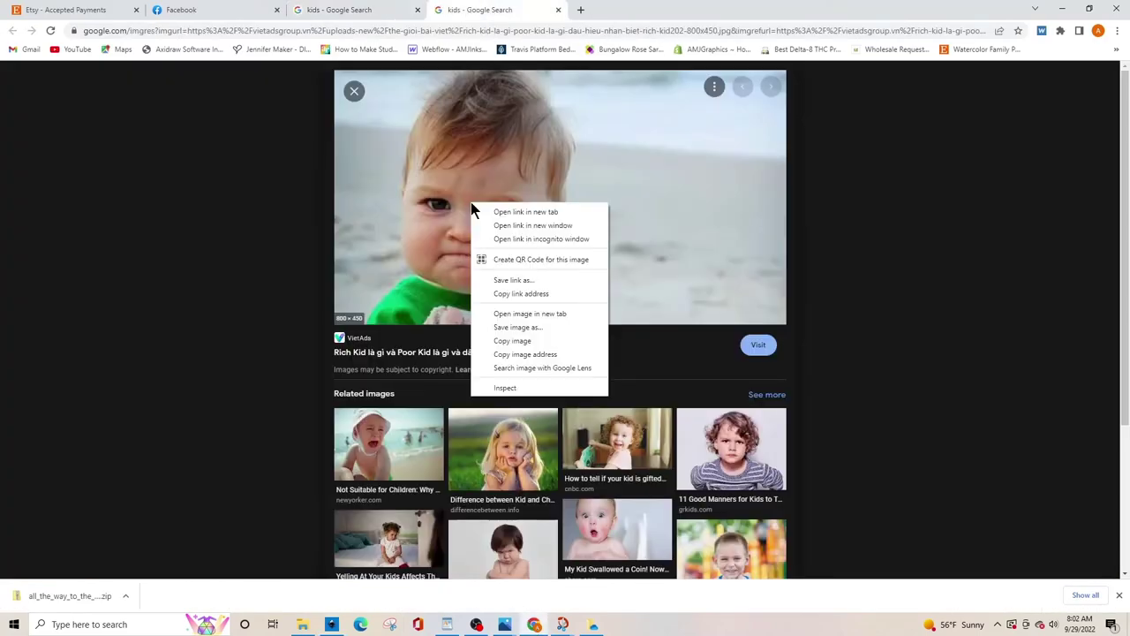
{"action": "left_click", "coordinate": [501, 342]}
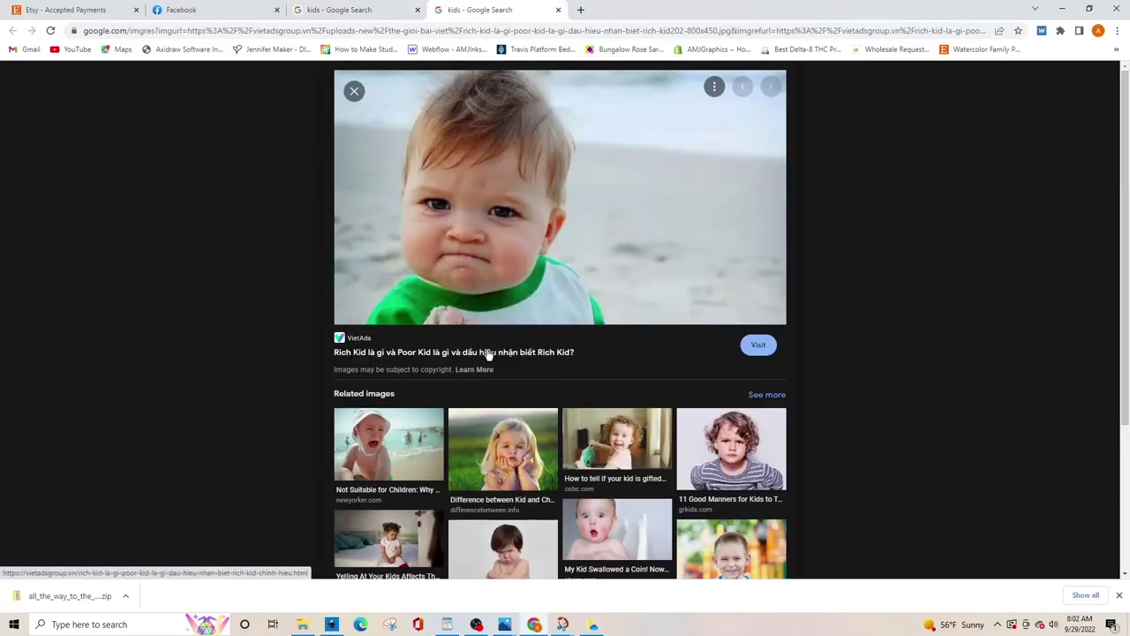
{"action": "left_click", "coordinate": [332, 625]}
Paste the grumpy-baby photo and shrink it to about a third of its size
{"action": "right_click", "coordinate": [372, 409]}
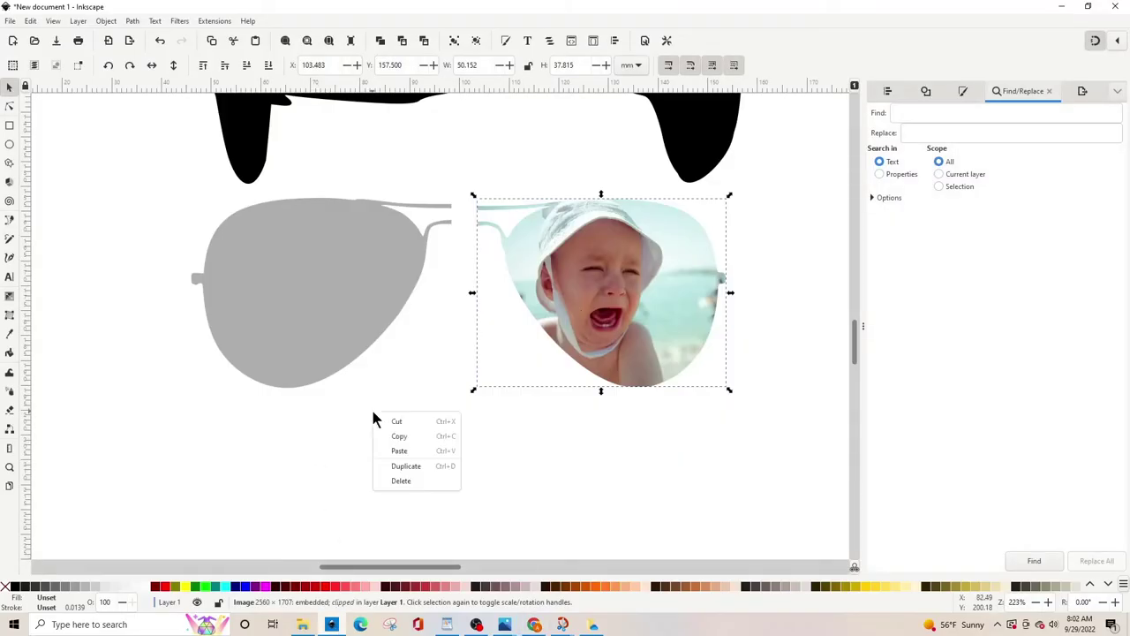
{"action": "left_click", "coordinate": [393, 452]}
{"action": "scroll", "coordinate": [385, 441], "scroll_direction": "down", "scroll_amount": 2}
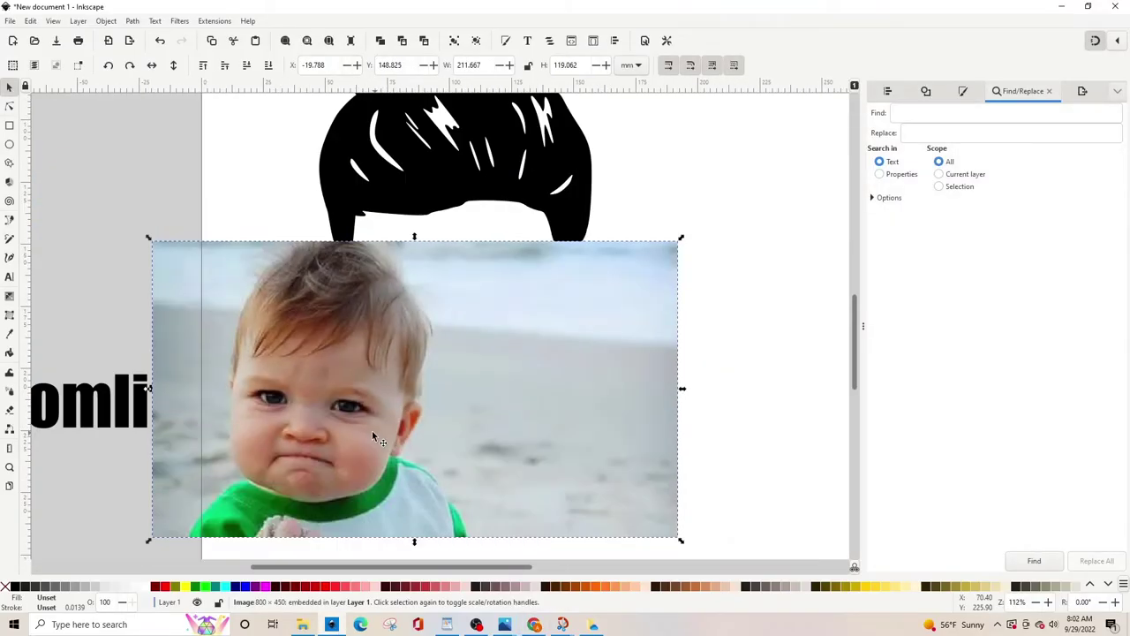
{"action": "scroll", "coordinate": [372, 430], "scroll_direction": "down", "scroll_amount": 1}
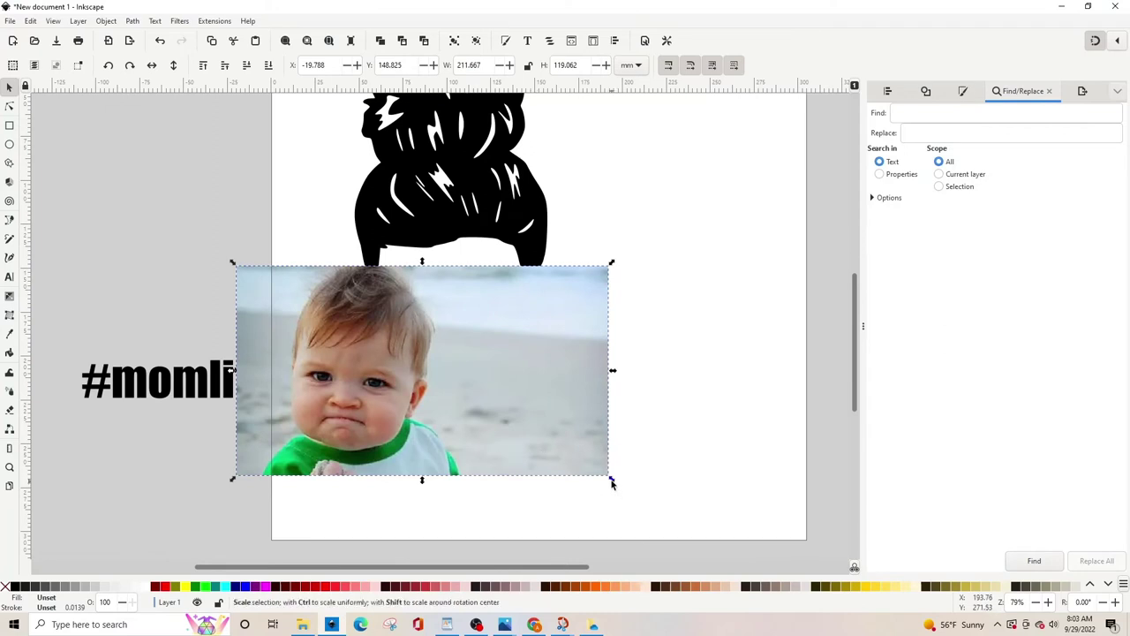
{"action": "left_click_drag", "start_coordinate": [612, 481], "coordinate": [437, 339]}
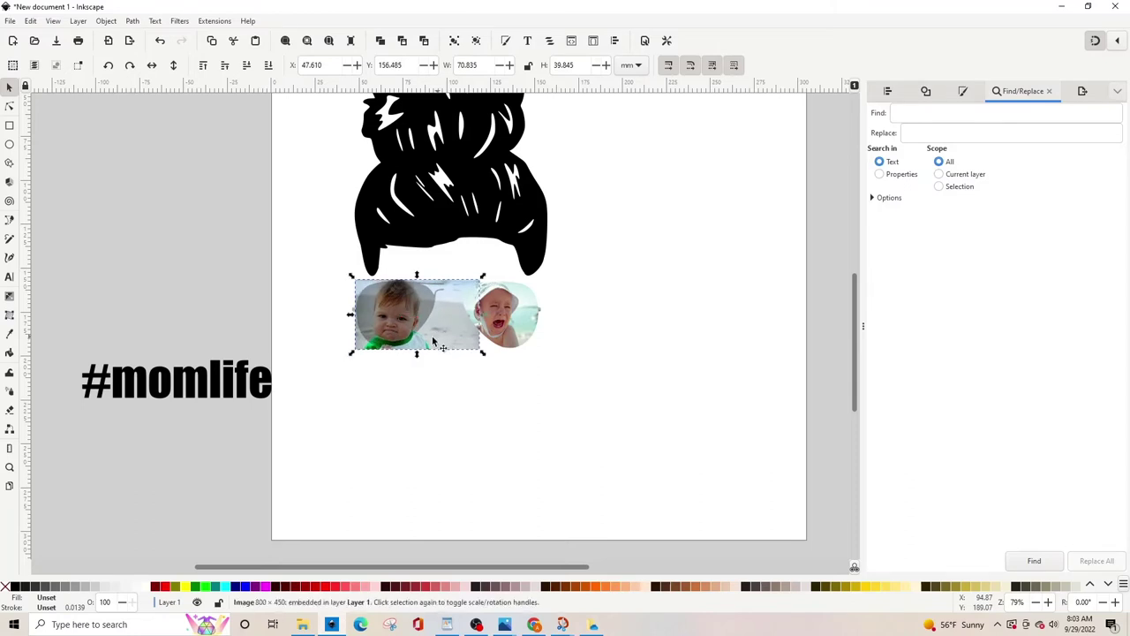
{"action": "key", "text": "3"}
{"action": "key", "text": "minus"}
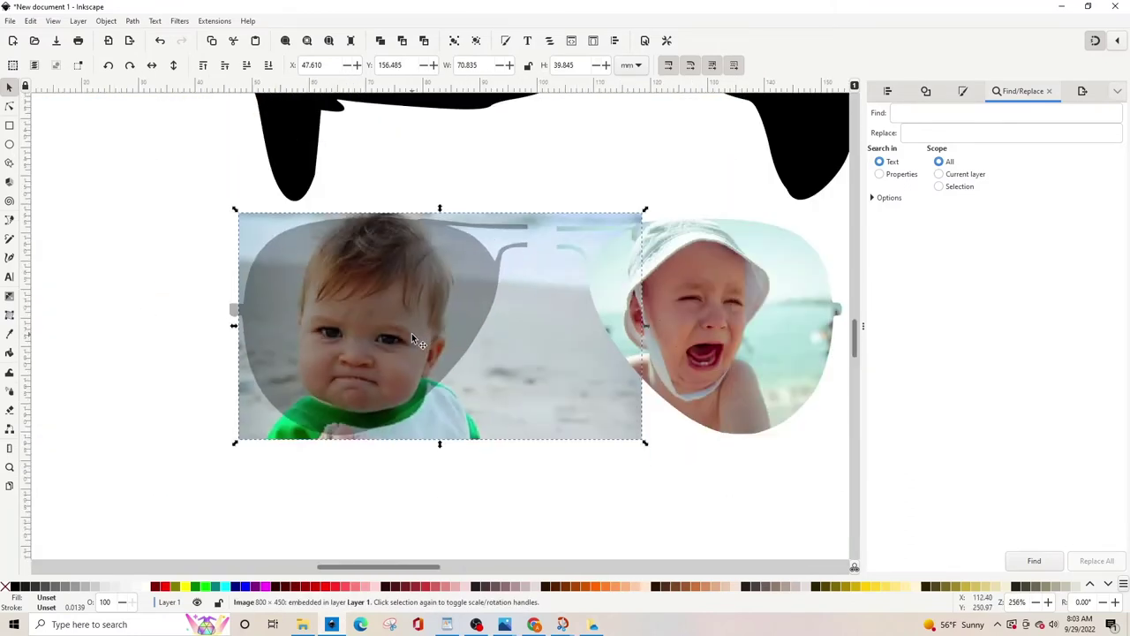
Fit the grumpy-baby photo over the left lens at 67.226 × 38.262 mm, adjusting the lens shape
{"action": "left_click_drag", "start_coordinate": [645, 450], "coordinate": [630, 436]}
{"action": "left_click_drag", "start_coordinate": [547, 398], "coordinate": [515, 404]}
{"action": "left_click_drag", "start_coordinate": [406, 218], "coordinate": [405, 209]}
{"action": "left_click_drag", "start_coordinate": [397, 264], "coordinate": [393, 260]}
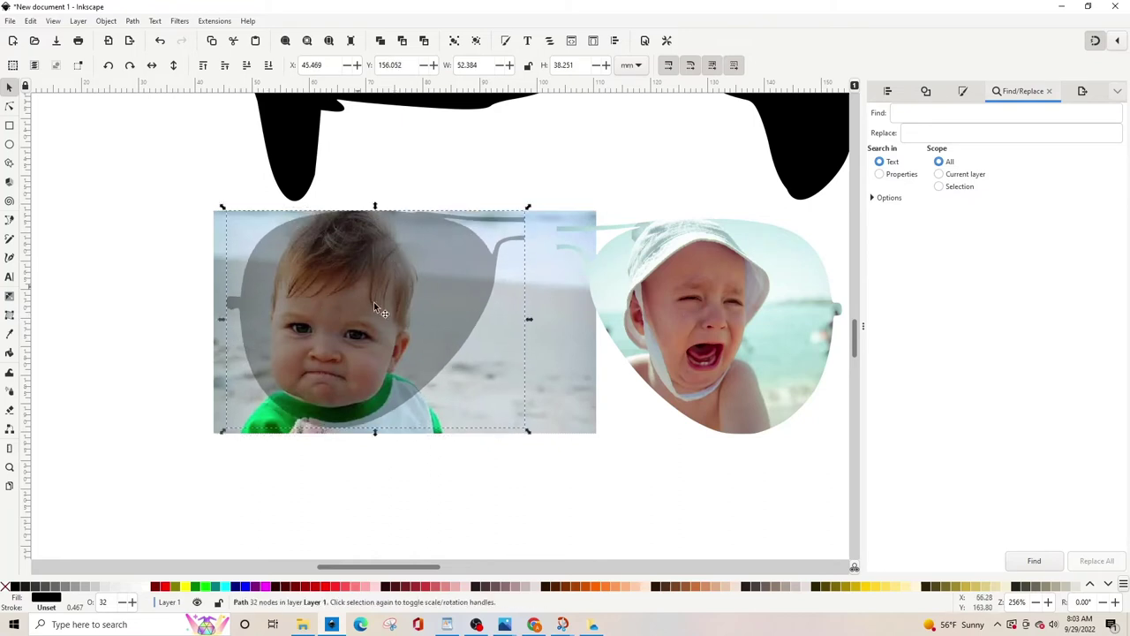
Clip the grumpy-baby photo to the left lens shape
{"action": "left_click", "coordinate": [569, 354], "text": "shift"}
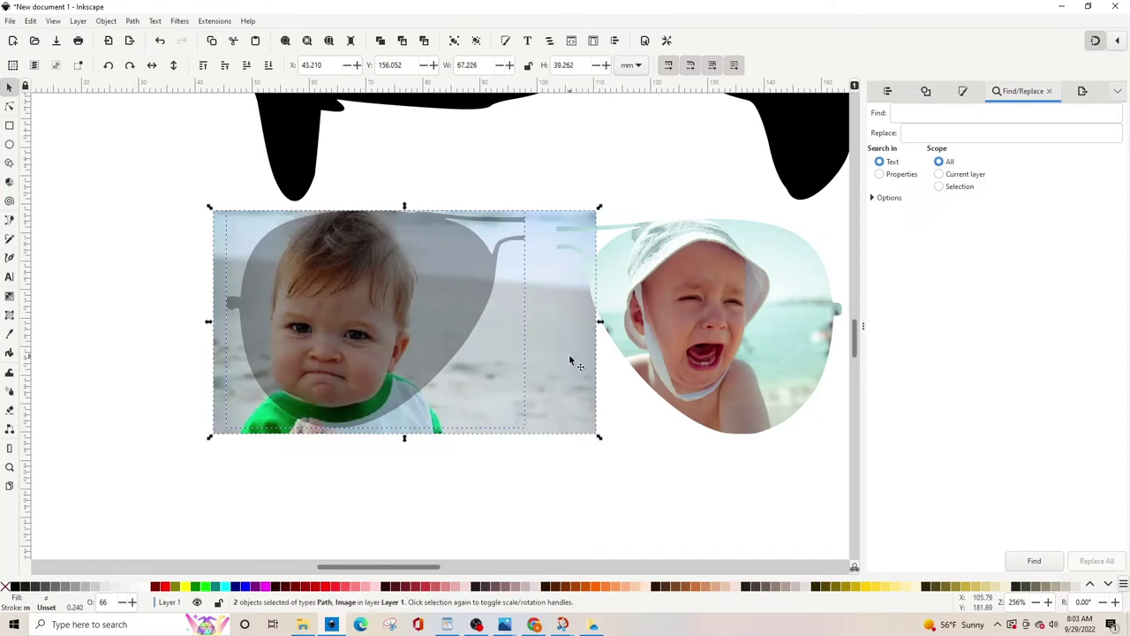
{"action": "left_click", "coordinate": [106, 20]}
{"action": "mouse_move", "coordinate": [146, 177]}
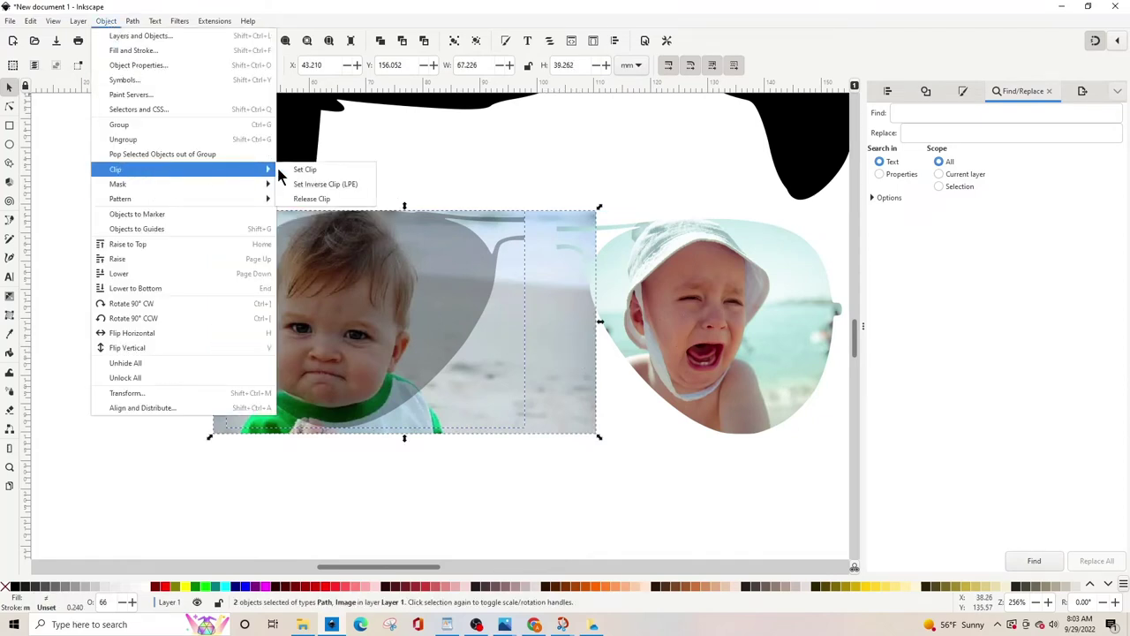
{"action": "left_click", "coordinate": [300, 170]}
{"action": "left_click_drag", "start_coordinate": [332, 310], "coordinate": [365, 314]}
Nudge the clipped left-lens photo slightly right into position
{"action": "key", "text": "3"}
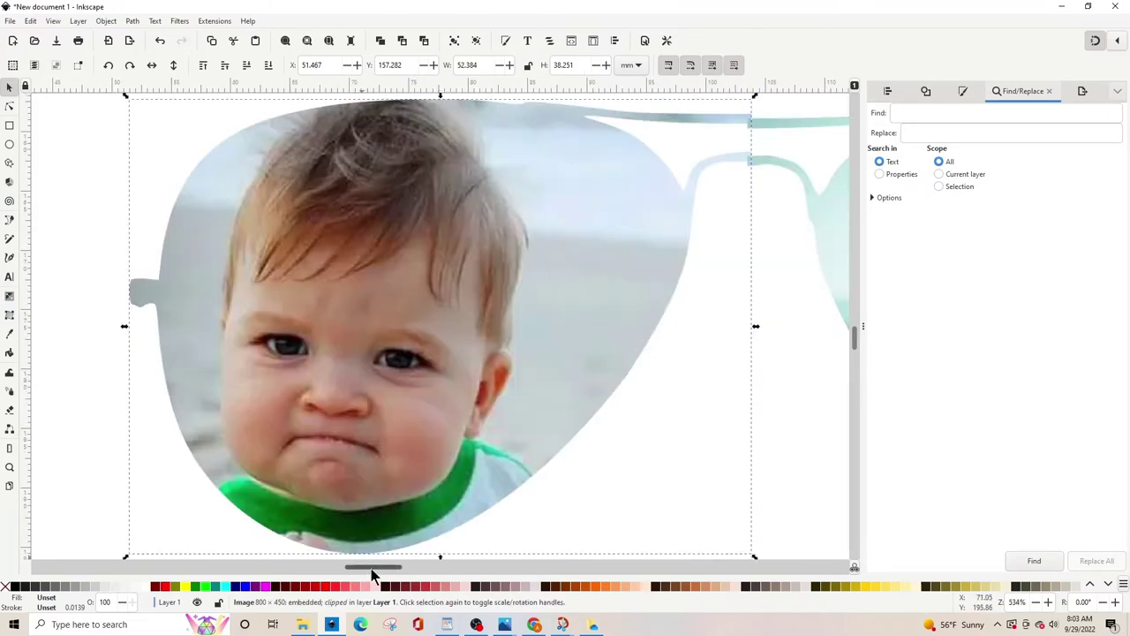
{"action": "left_click_drag", "start_coordinate": [372, 568], "coordinate": [389, 567]}
{"action": "left_click_drag", "start_coordinate": [368, 336], "coordinate": [367, 330]}
{"action": "left_click", "coordinate": [554, 331]}
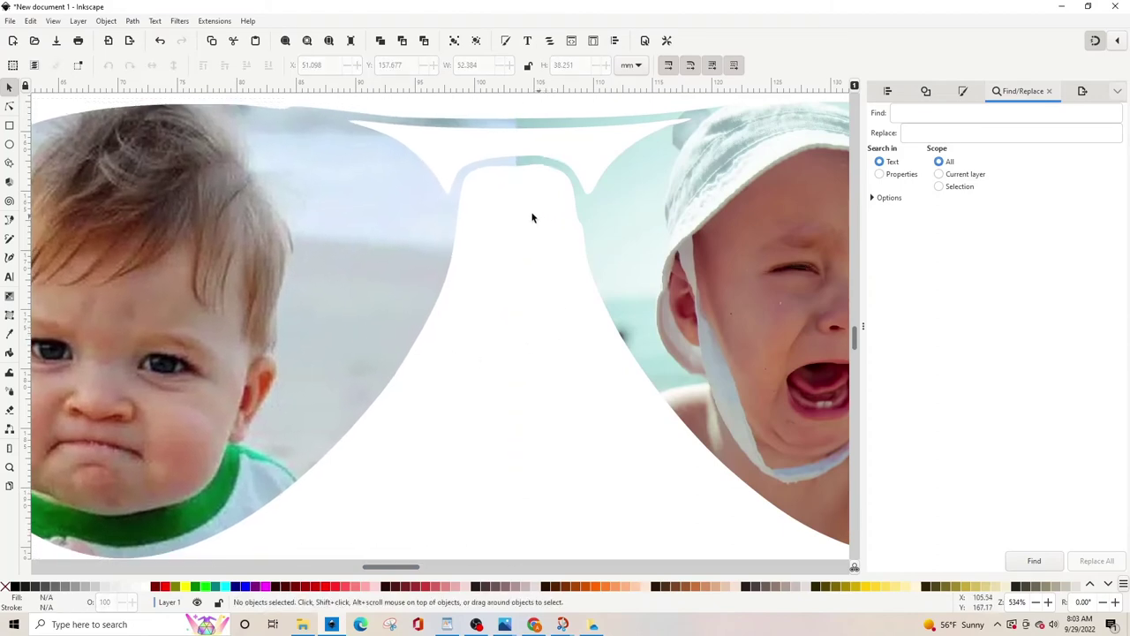
{"action": "left_click", "coordinate": [374, 233]}
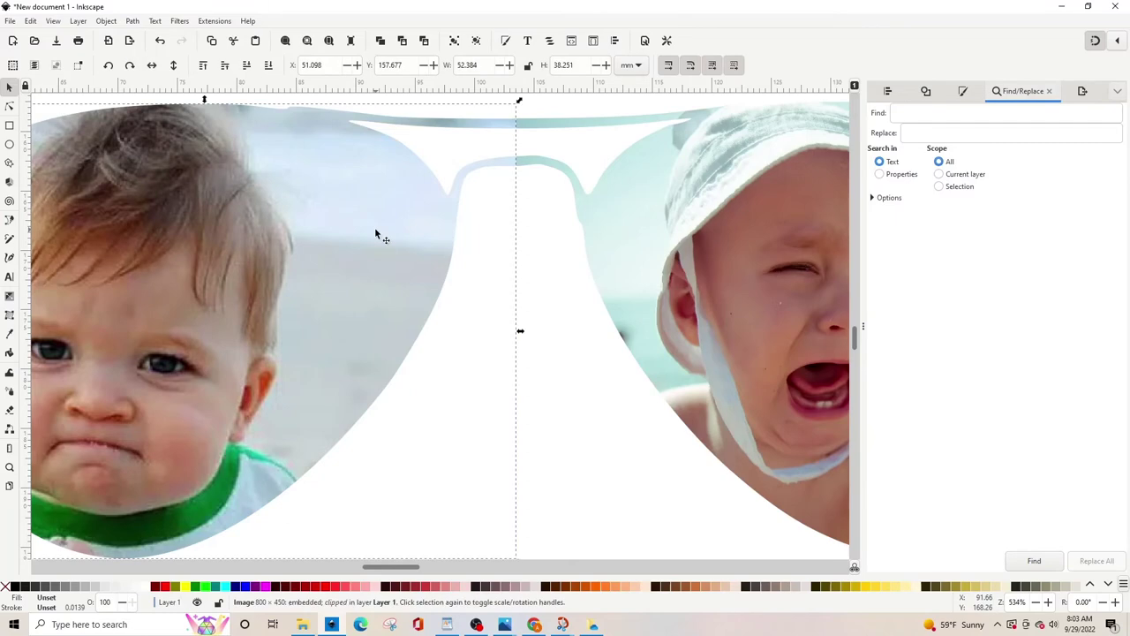
{"action": "key", "text": "Right"}
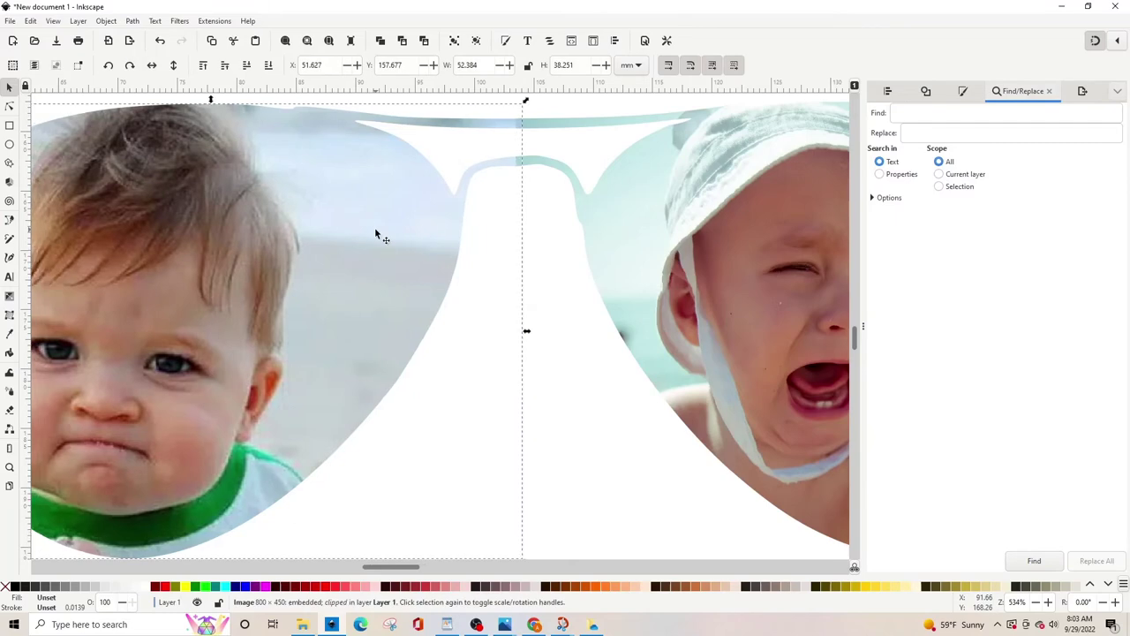
Group both clipped lens photos into one 102.007 × 38.428 mm object with Ctrl+G
{"action": "left_click", "coordinate": [560, 276]}
{"action": "key", "text": "minus"}
{"action": "key", "text": "minus"}
{"action": "key", "text": "minus"}
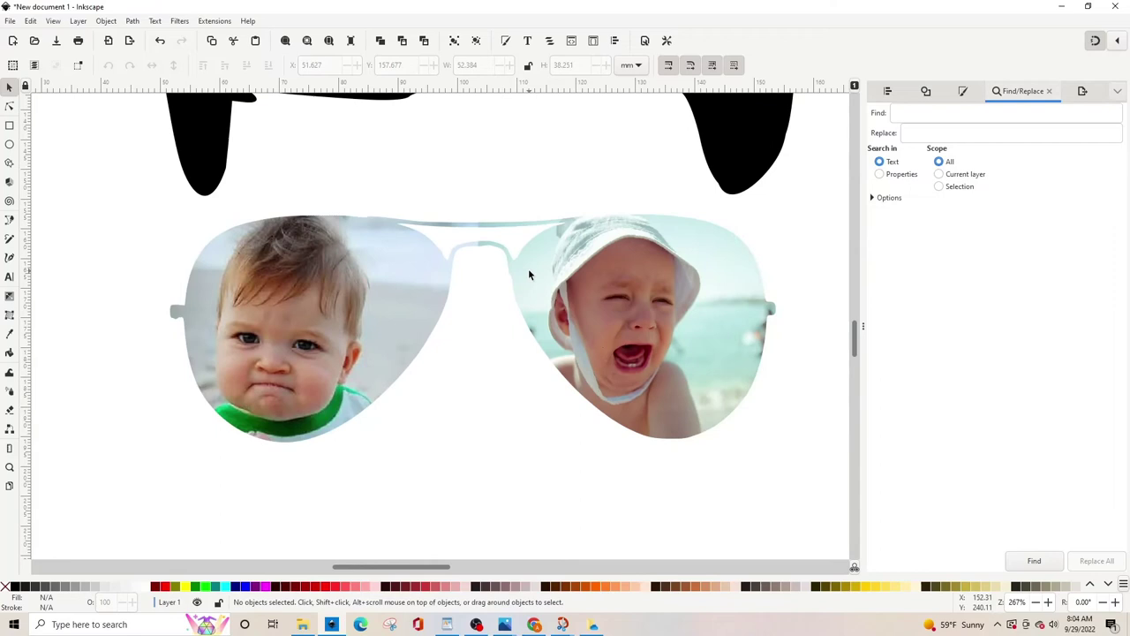
{"action": "left_click", "coordinate": [327, 315]}
{"action": "left_click", "coordinate": [570, 318], "text": "shift"}
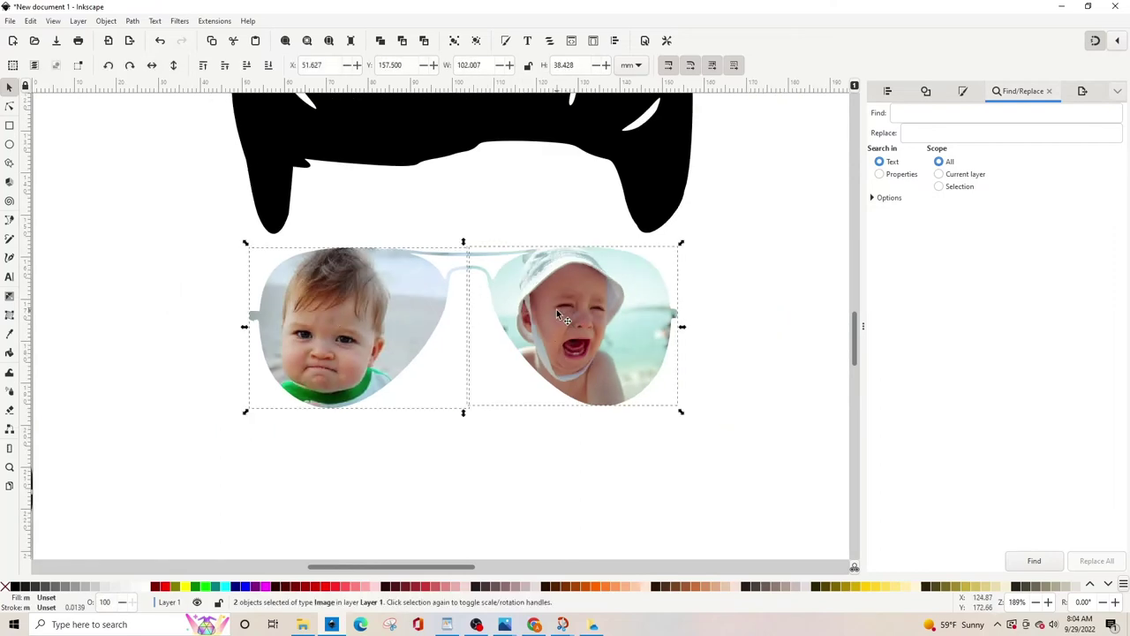
{"action": "key", "text": "ctrl+g"}
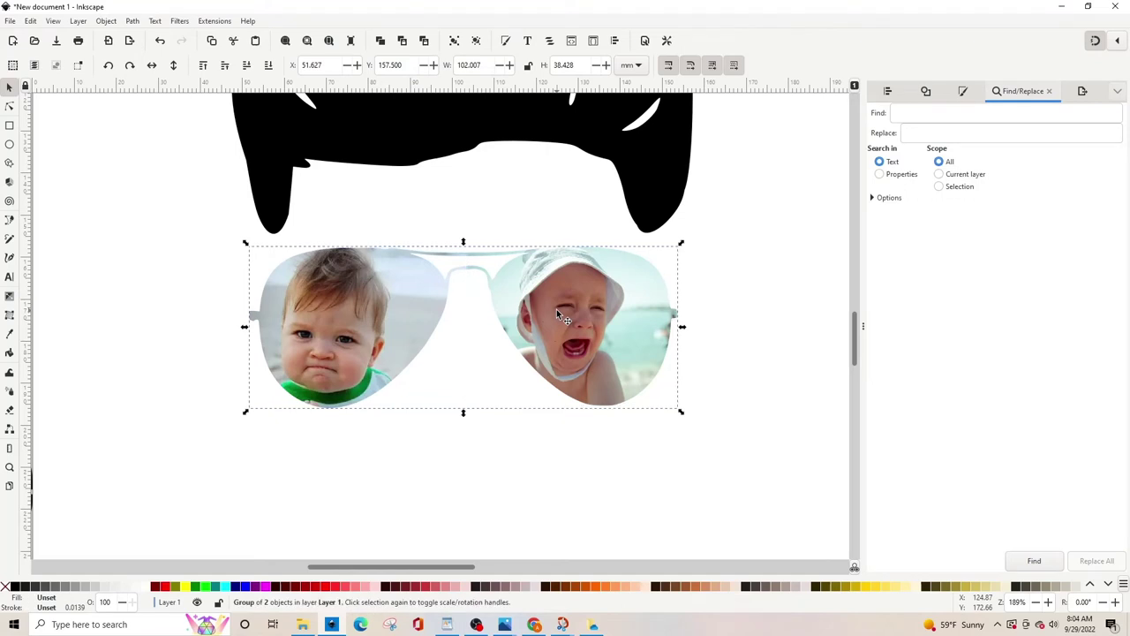
{"action": "key", "text": "minus"}
{"action": "key", "text": "minus"}
{"action": "key", "text": "minus"}
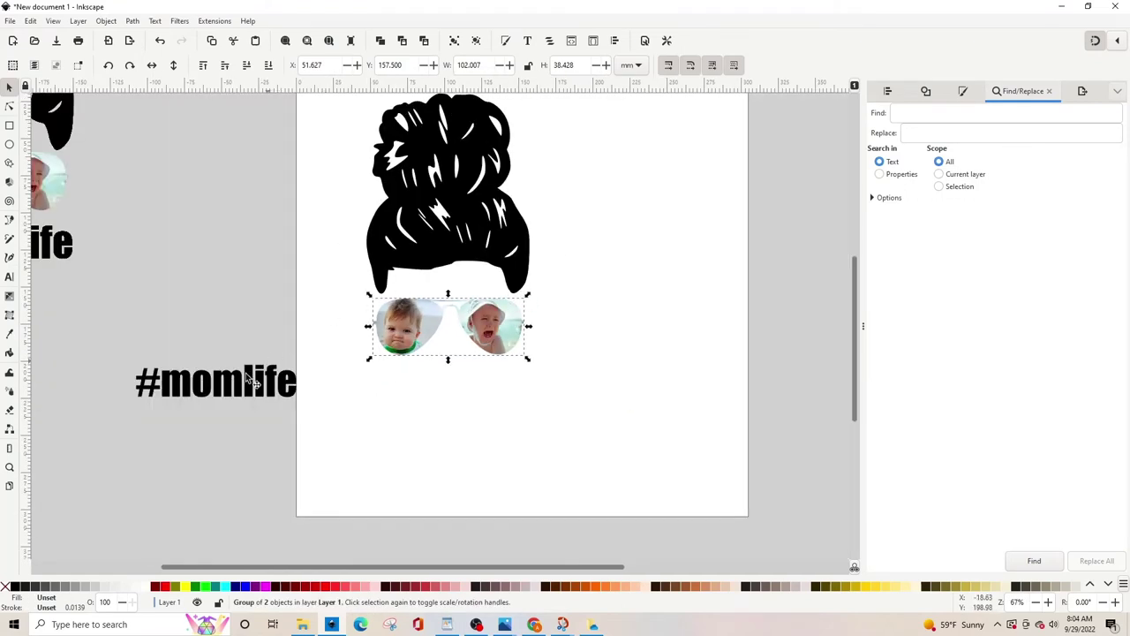
Place #momlife below the glasses and centre hair, glasses and text on one vertical axis
{"action": "left_click_drag", "start_coordinate": [231, 385], "coordinate": [454, 387]}
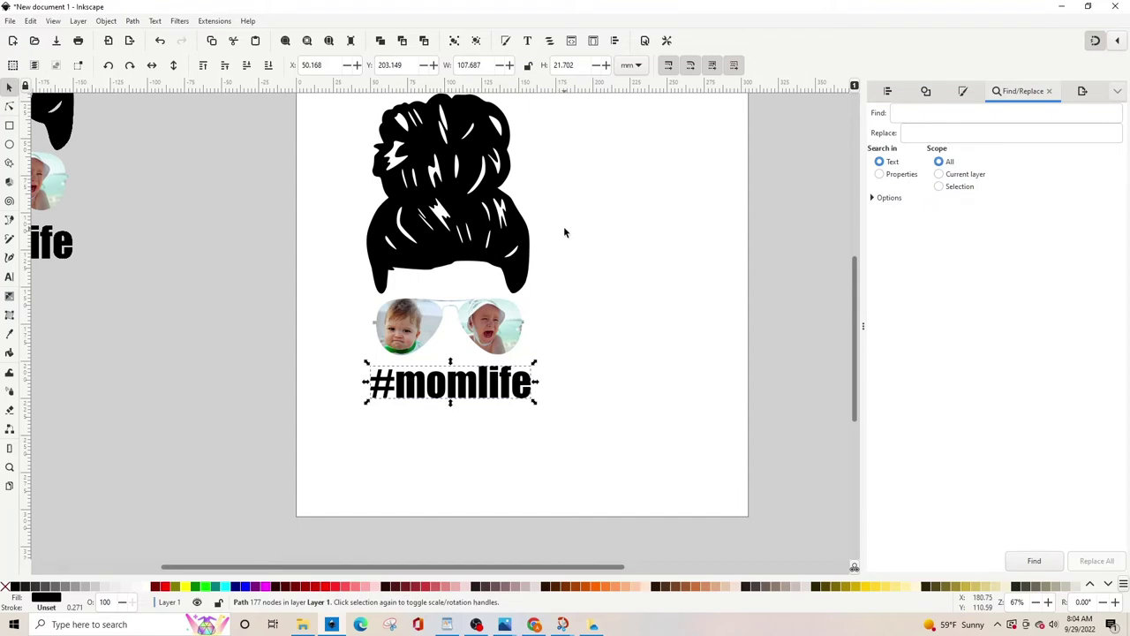
{"action": "key", "text": "ctrl"}
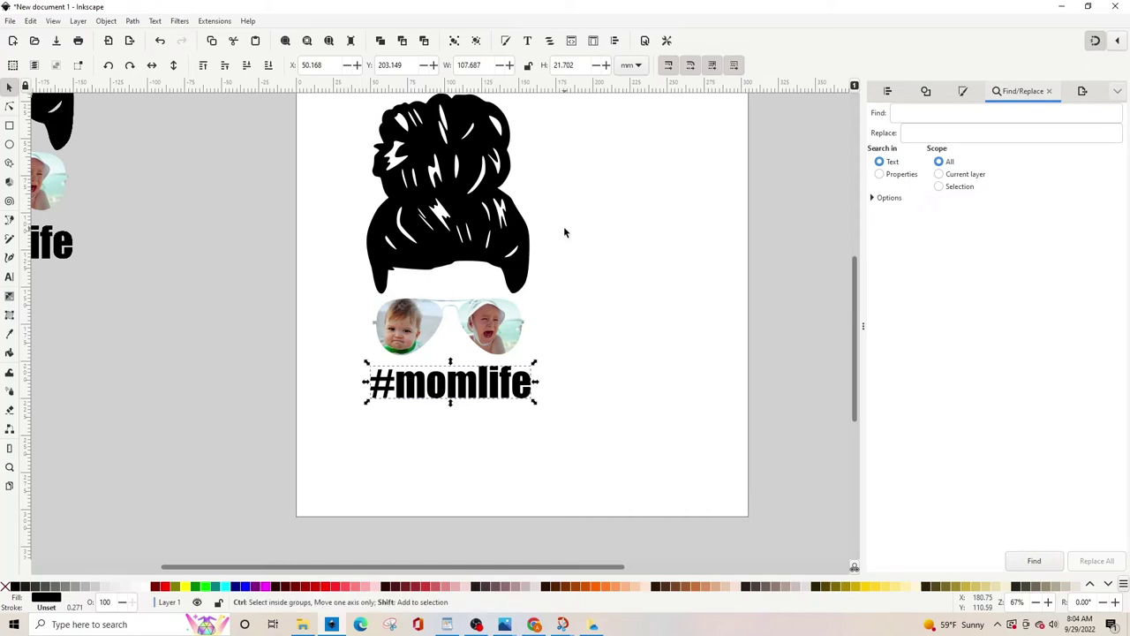
{"action": "key", "text": "ctrl+shift+a"}
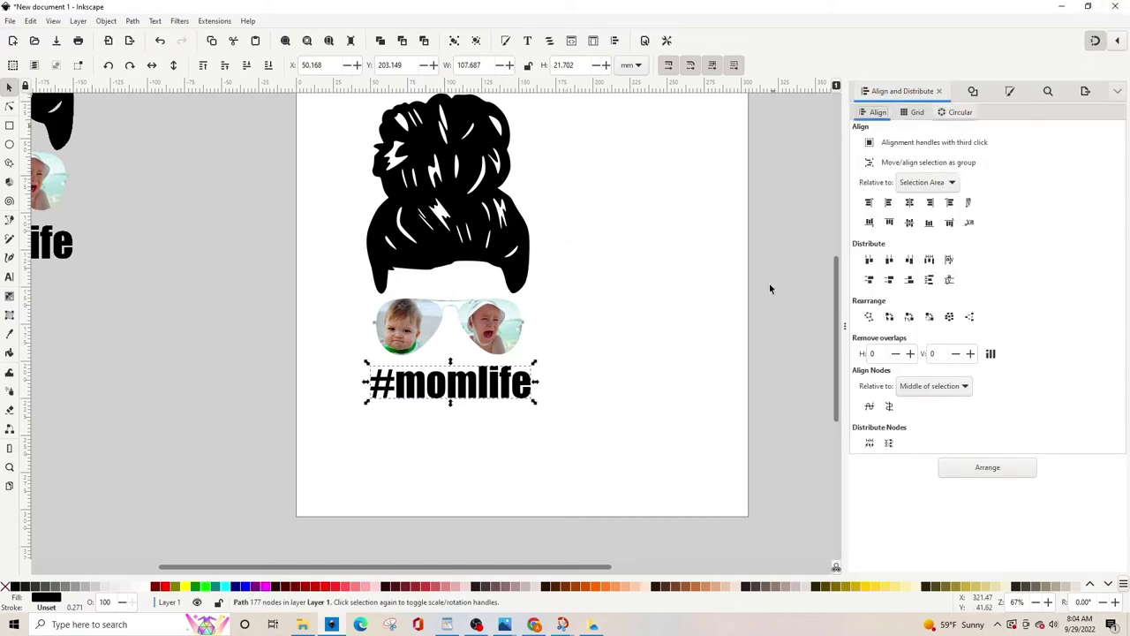
{"action": "left_click", "coordinate": [408, 170]}
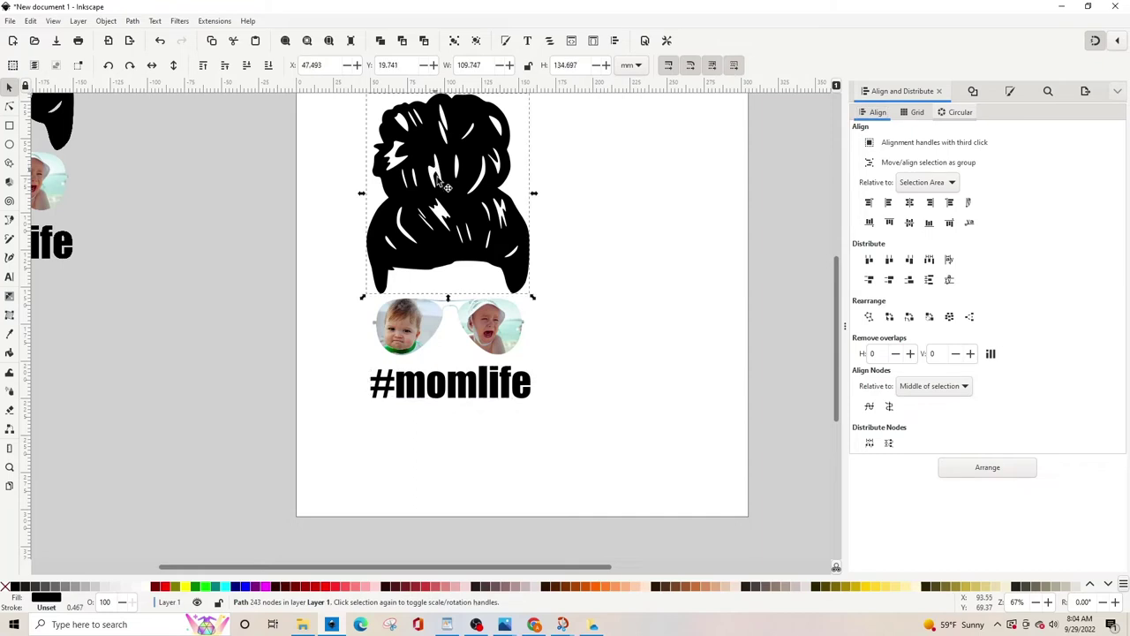
{"action": "left_click", "coordinate": [485, 334], "text": "shift"}
{"action": "left_click", "coordinate": [484, 388], "text": "shift"}
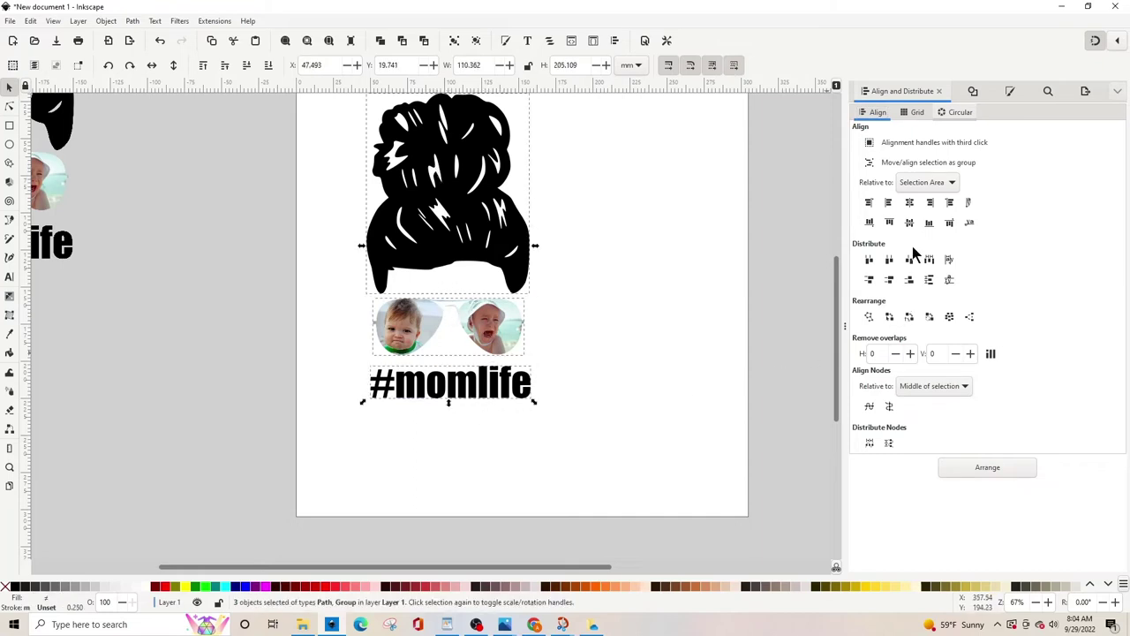
{"action": "left_click", "coordinate": [912, 204]}
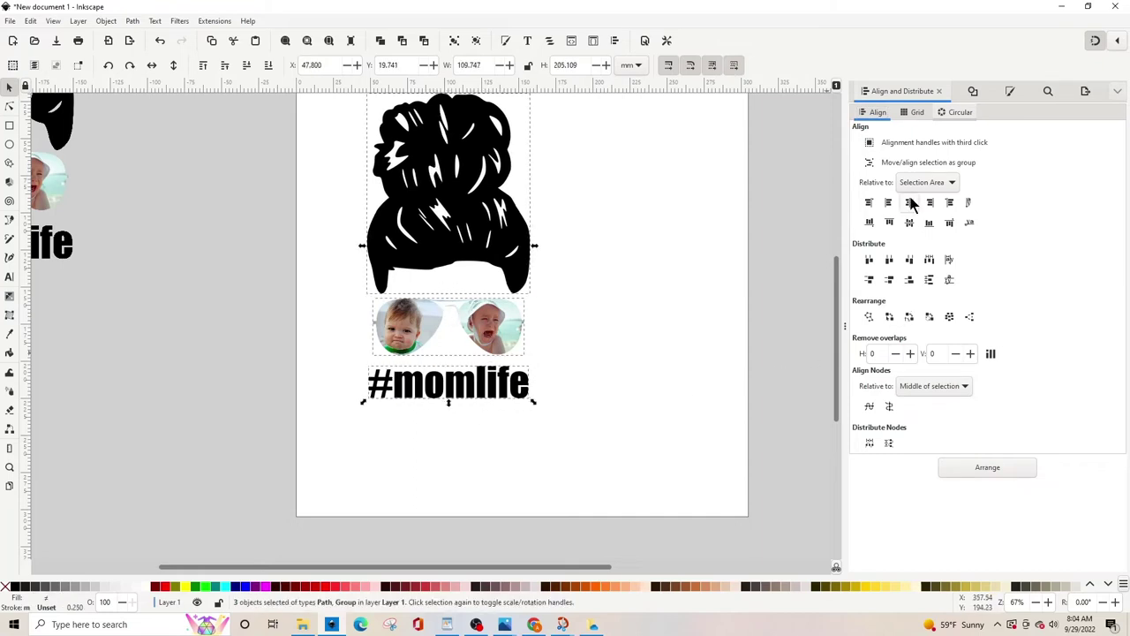
Nudge the sunglasses group up two steps to sit under the bun hair
{"action": "left_click", "coordinate": [578, 376]}
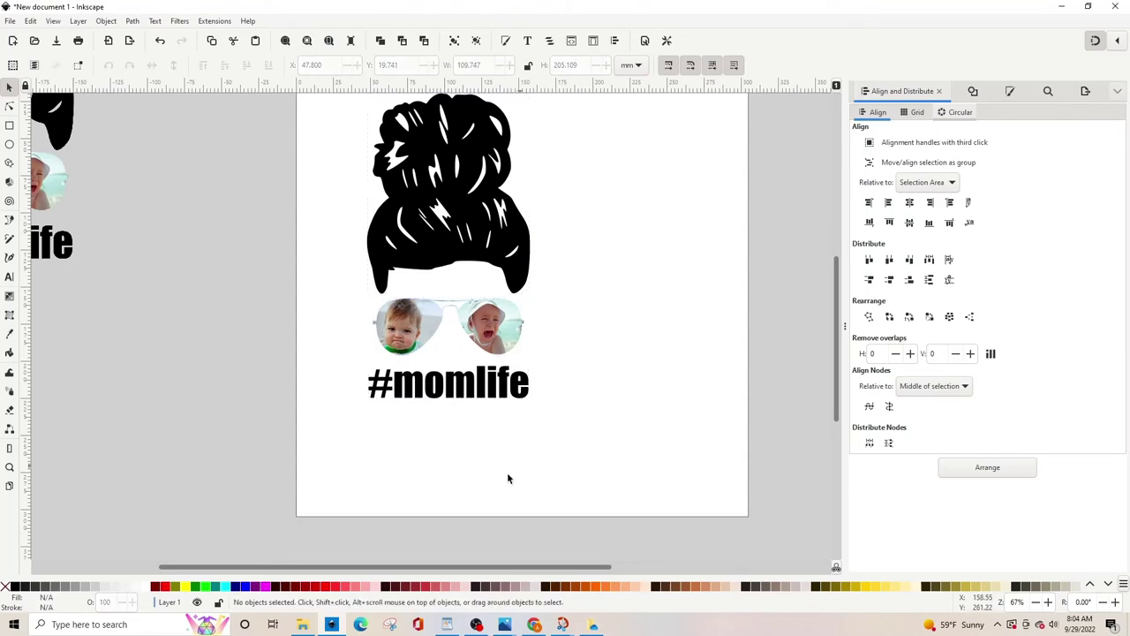
{"action": "left_click", "coordinate": [488, 322]}
{"action": "key", "text": "Up"}
{"action": "key", "text": "Up"}
{"action": "key", "text": "Up"}
{"action": "key", "text": "Up"}
{"action": "key", "text": "Up"}
{"action": "key", "text": "Up"}
{"action": "key", "text": "Up"}
{"action": "key", "text": "Up"}
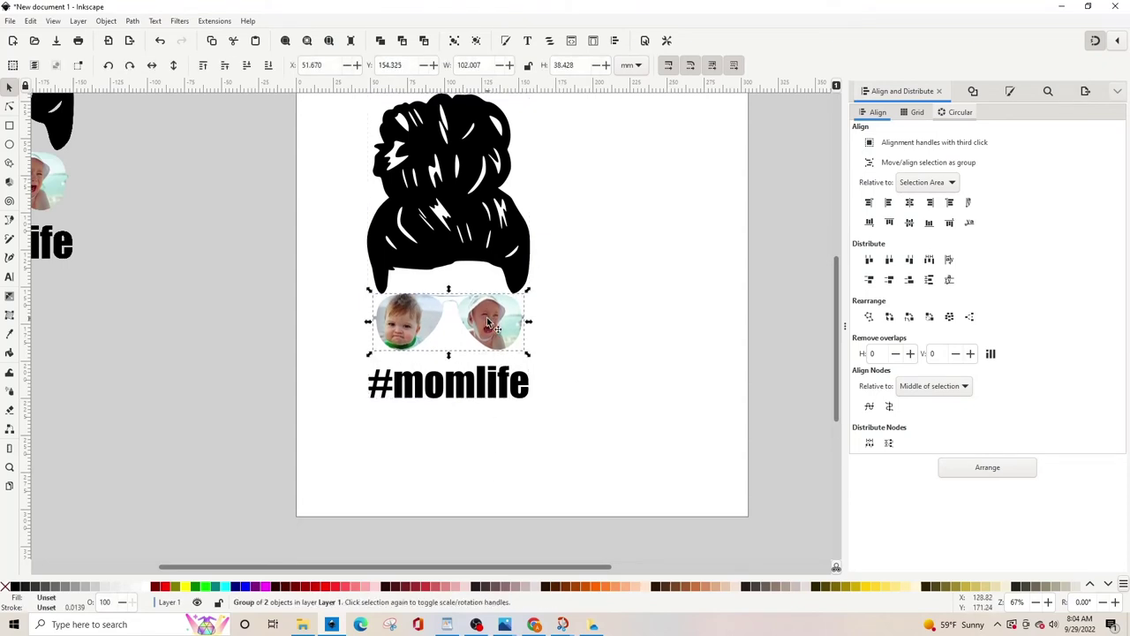
{"action": "key", "text": "Up"}
{"action": "key", "text": "Up"}
{"action": "key", "text": "Up"}
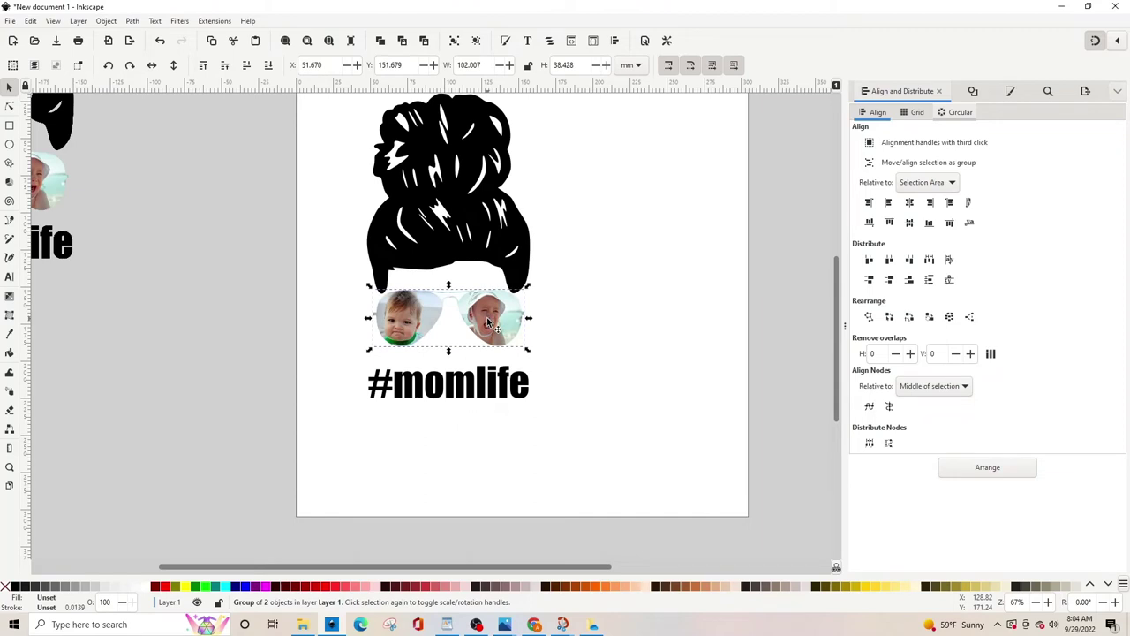
{"action": "left_click", "coordinate": [580, 302]}
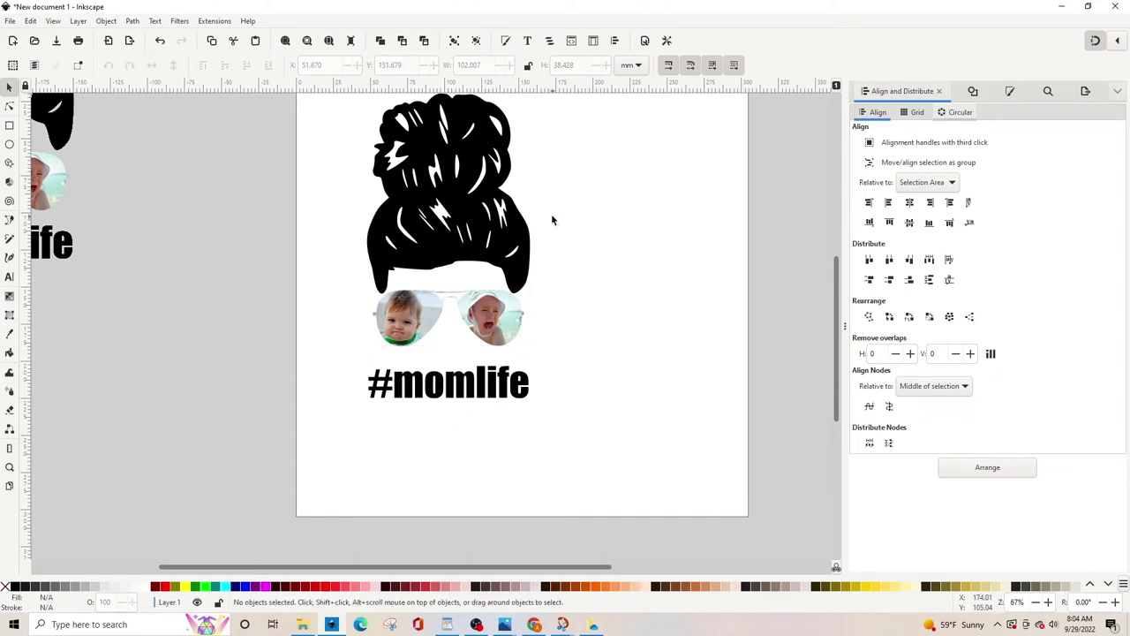
{"action": "left_click", "coordinate": [457, 220]}
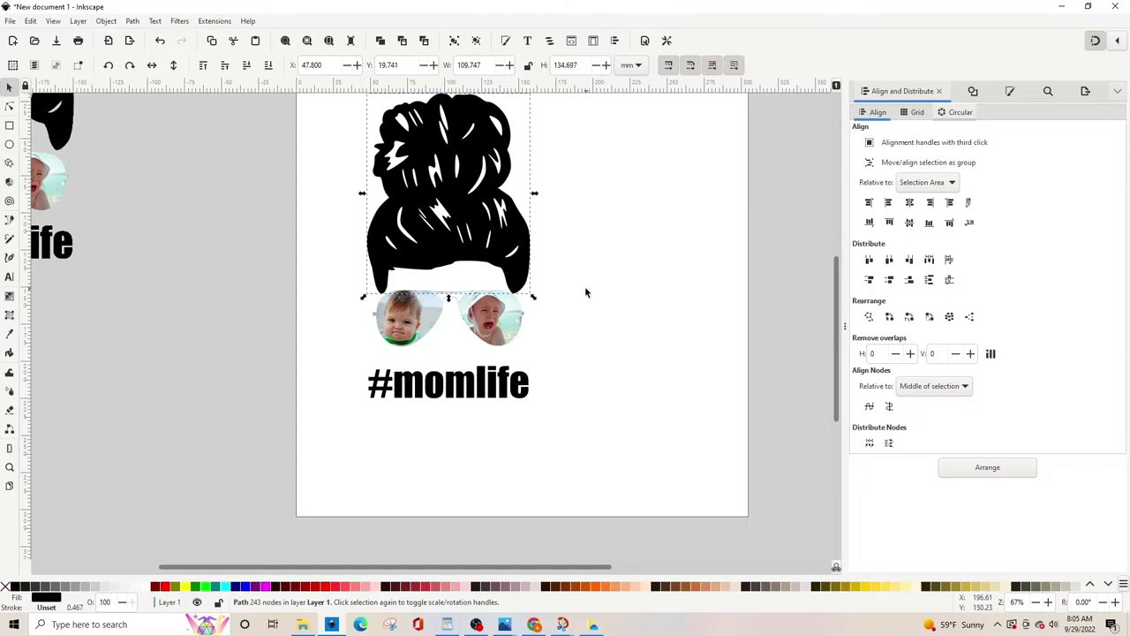
Fill the hair with pale grey-blue #c0ced1 sampled from the lens photos using the Dropper
{"action": "scroll", "coordinate": [538, 257], "scroll_direction": "up", "scroll_amount": 1}
{"action": "key", "text": "minus"}
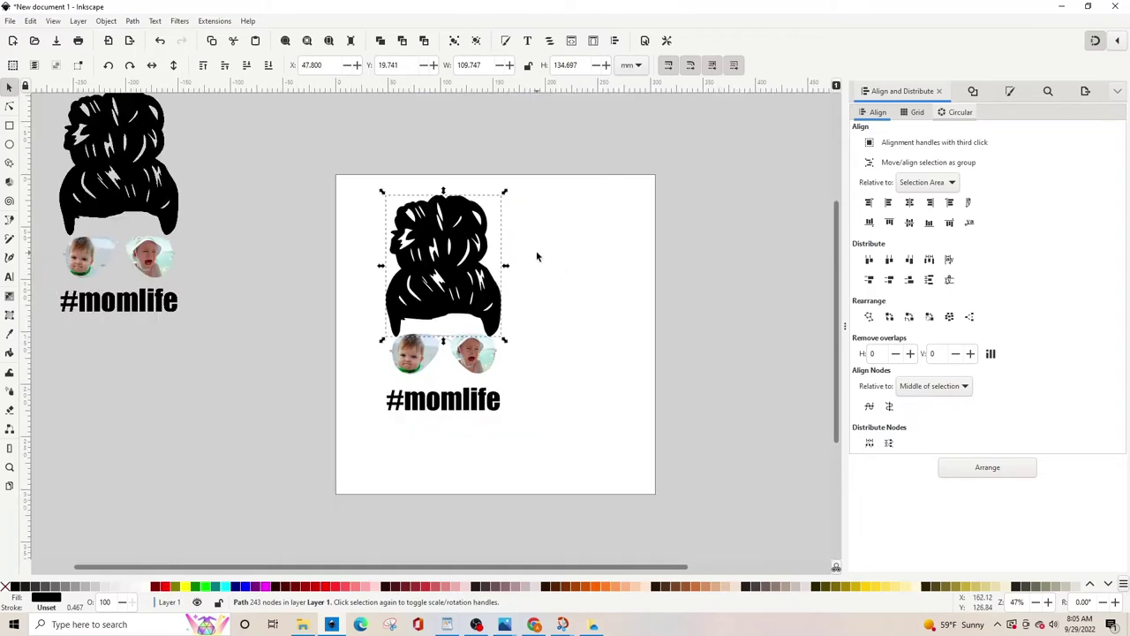
{"action": "key", "text": "plus"}
{"action": "key", "text": "plus"}
{"action": "scroll", "coordinate": [535, 257], "scroll_direction": "up", "scroll_amount": 1}
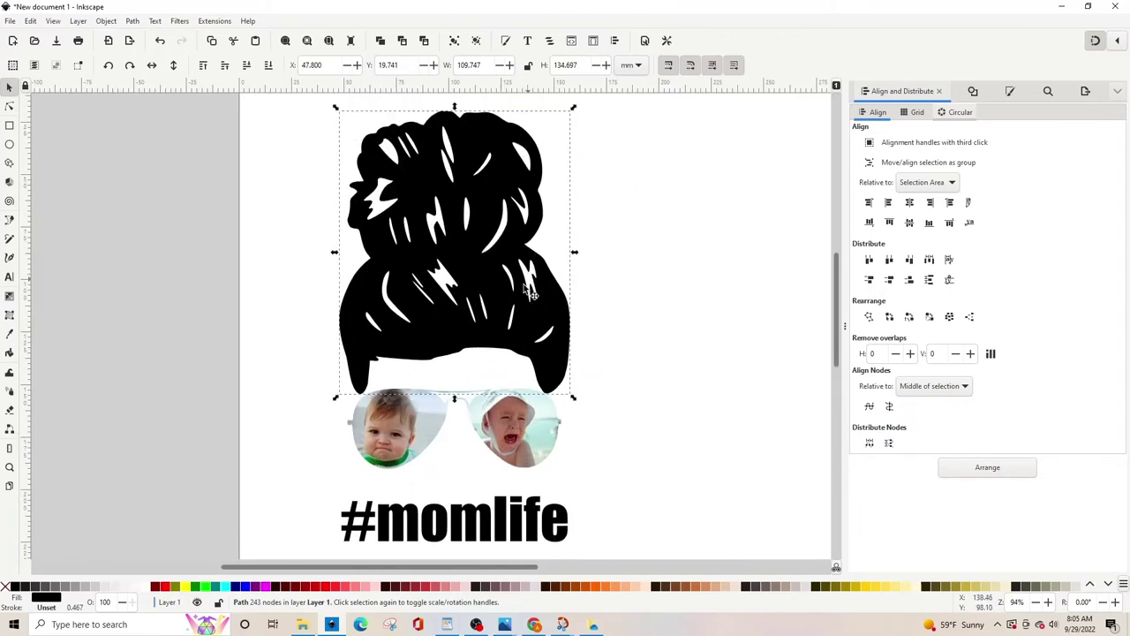
{"action": "left_click", "coordinate": [11, 336]}
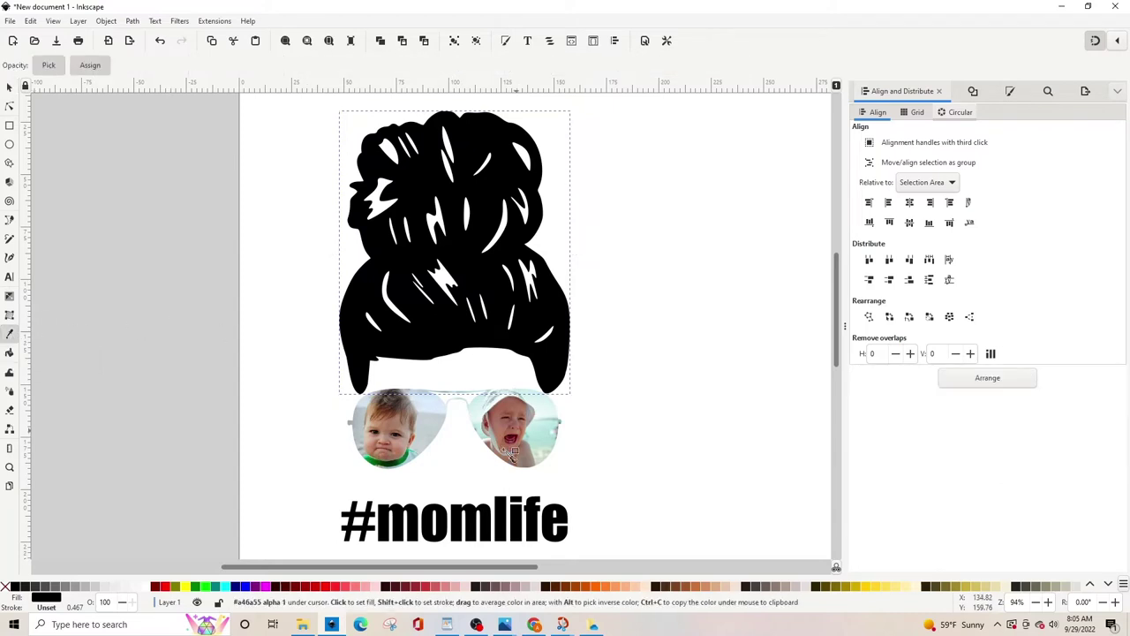
{"action": "left_click", "coordinate": [551, 410]}
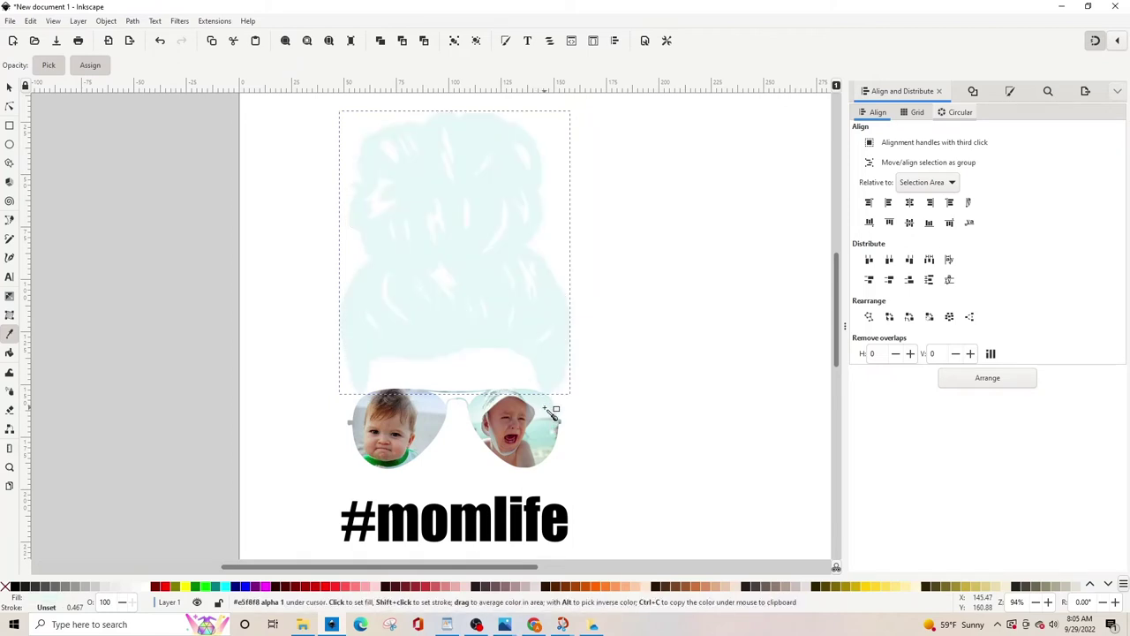
{"action": "left_click", "coordinate": [410, 463]}
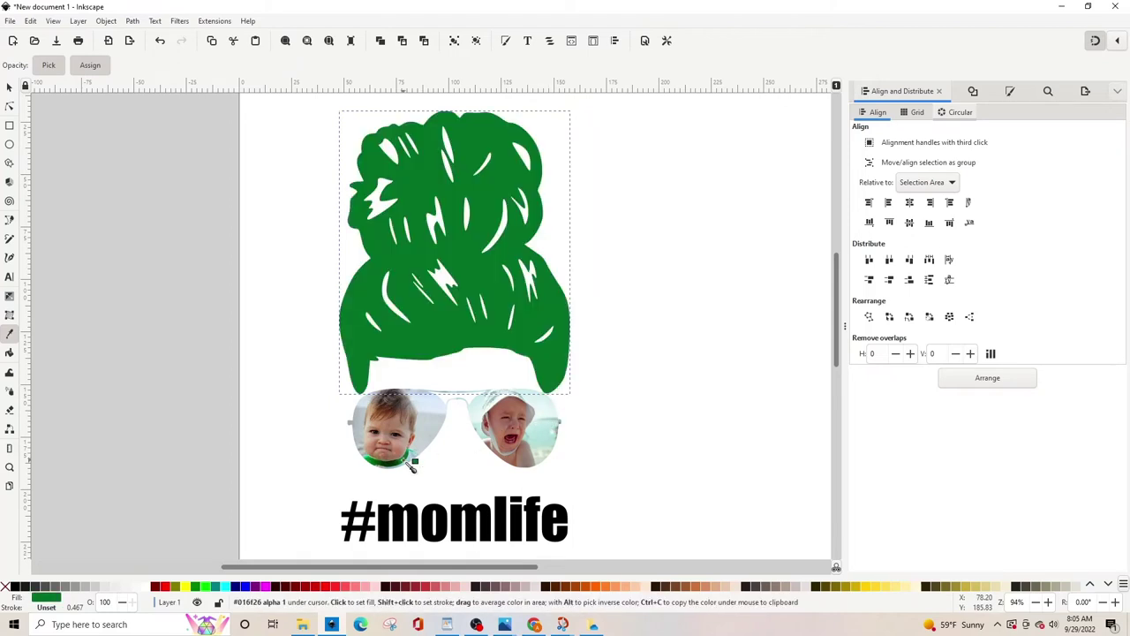
{"action": "left_click", "coordinate": [428, 407]}
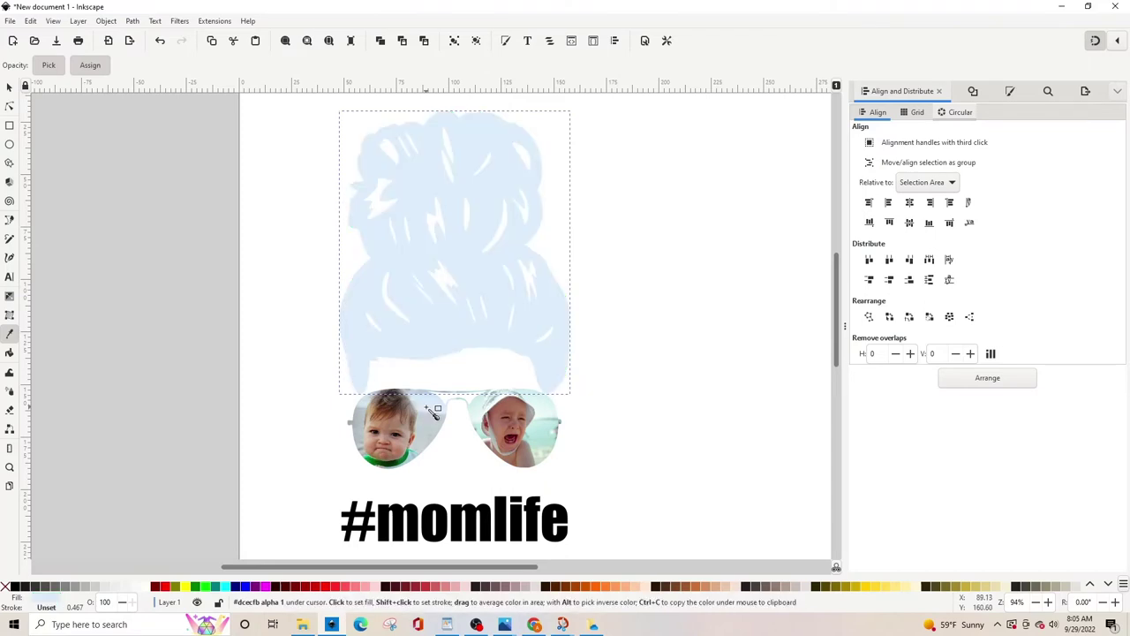
{"action": "left_click", "coordinate": [433, 429]}
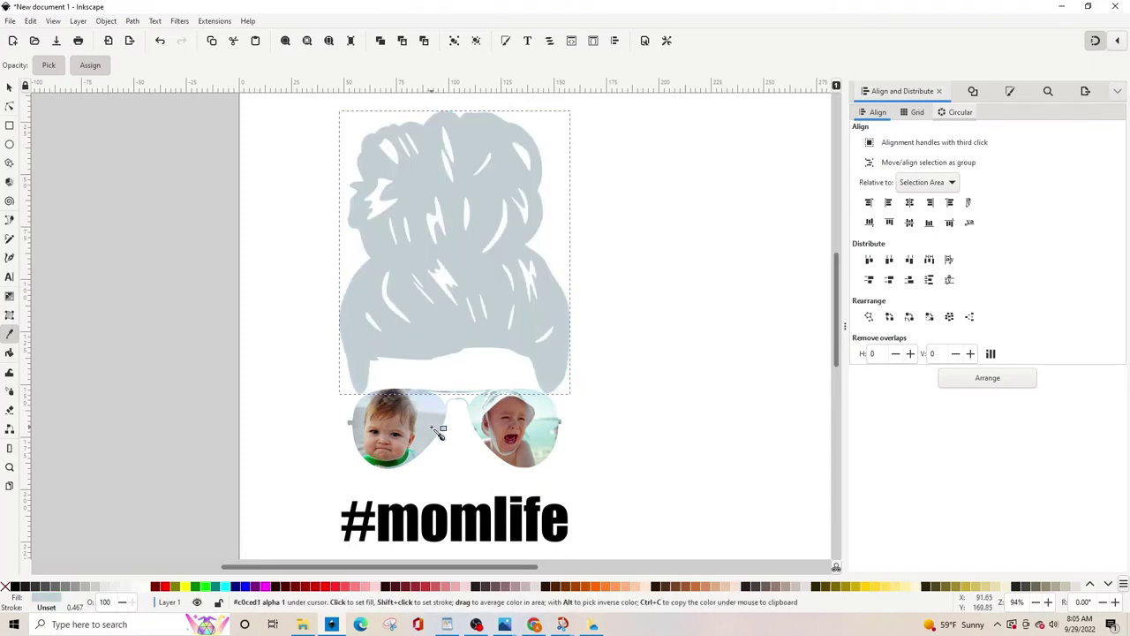
{"action": "scroll", "coordinate": [627, 407], "scroll_direction": "down", "scroll_amount": 3}
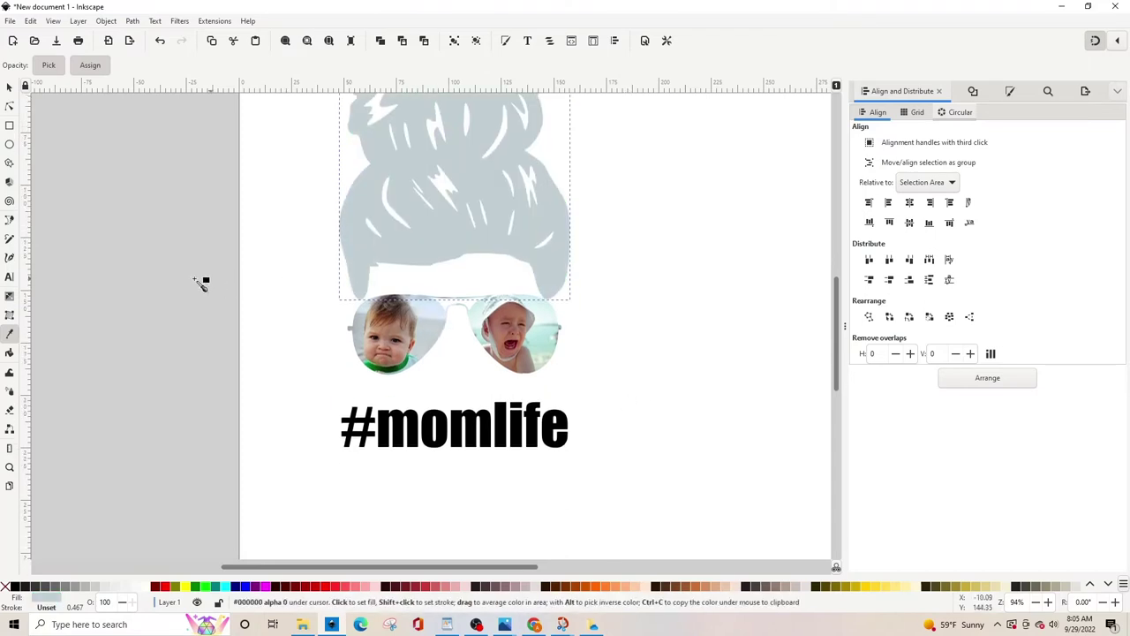
{"action": "left_click", "coordinate": [9, 87]}
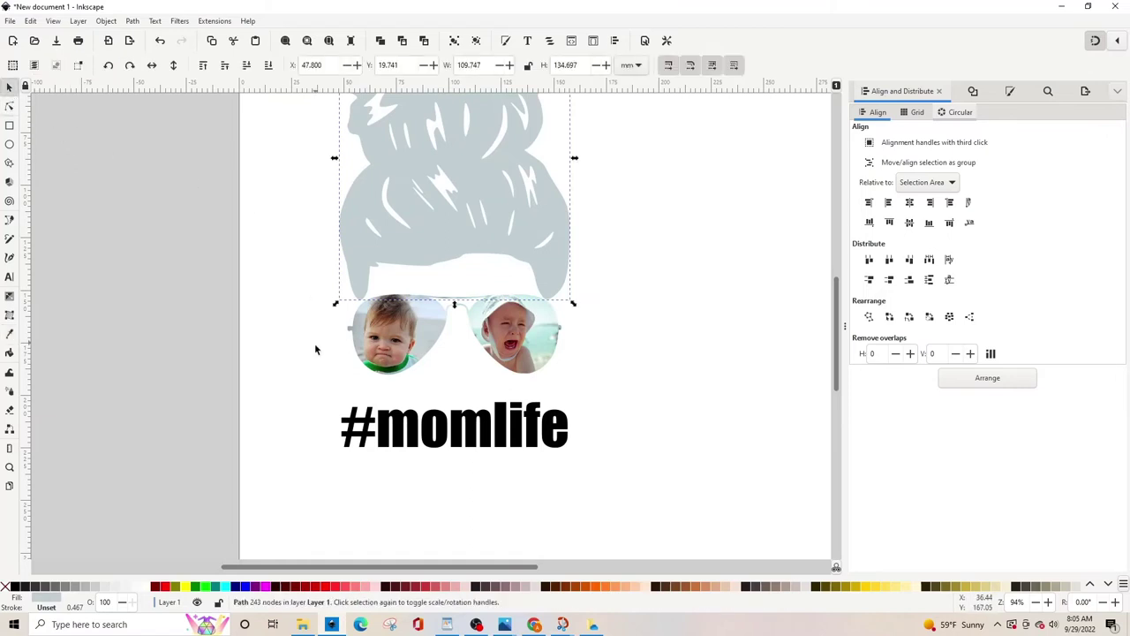
{"action": "left_click", "coordinate": [428, 436]}
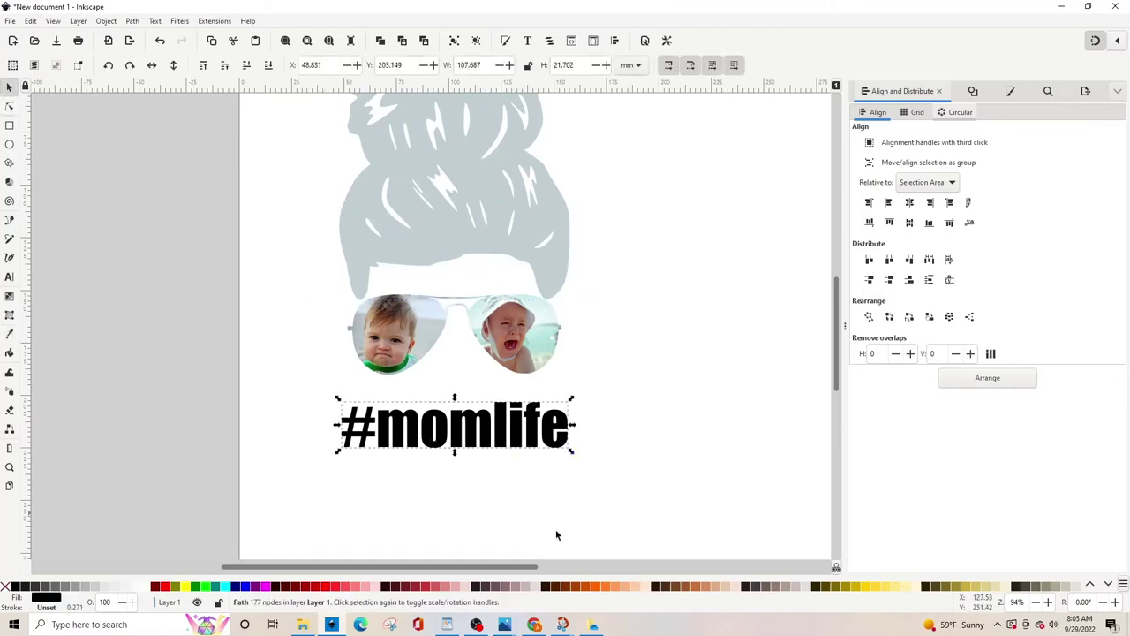
Colour the #momlife text pale blue (#d9e9f9) sampled from a lens photo
{"action": "left_click", "coordinate": [223, 586]}
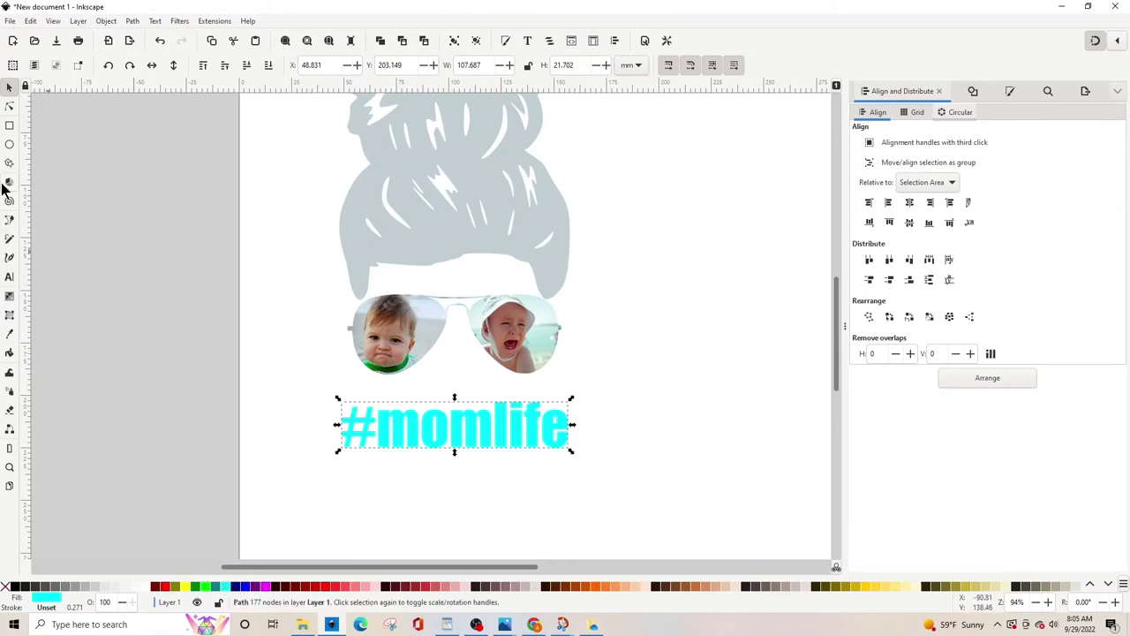
{"action": "left_click", "coordinate": [9, 334]}
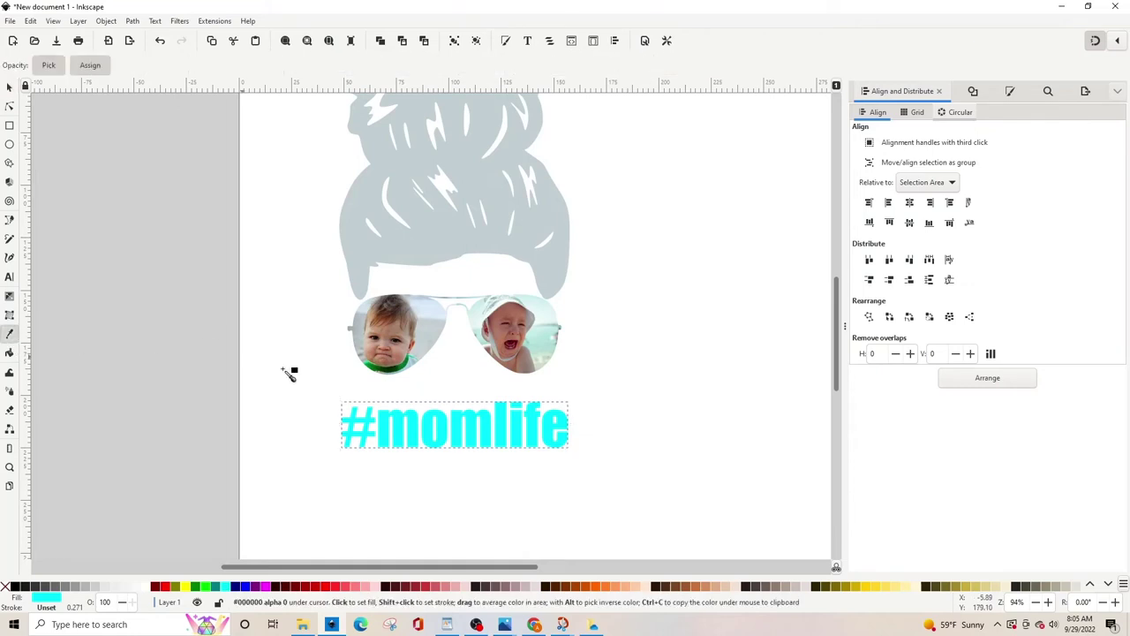
{"action": "left_click", "coordinate": [427, 311]}
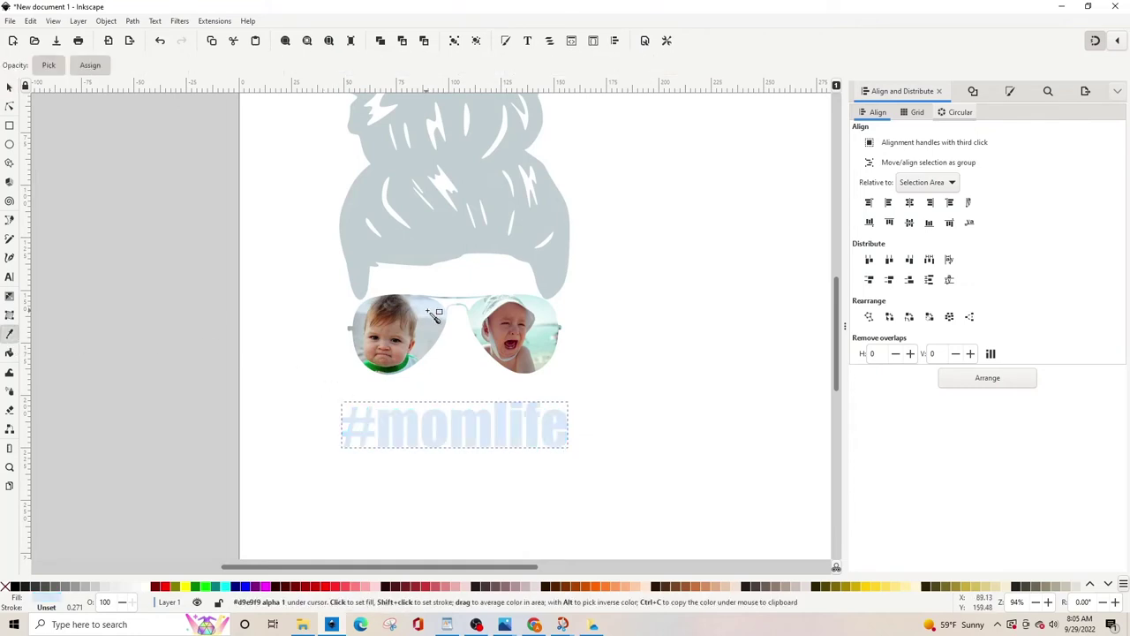
{"action": "left_click", "coordinate": [10, 87]}
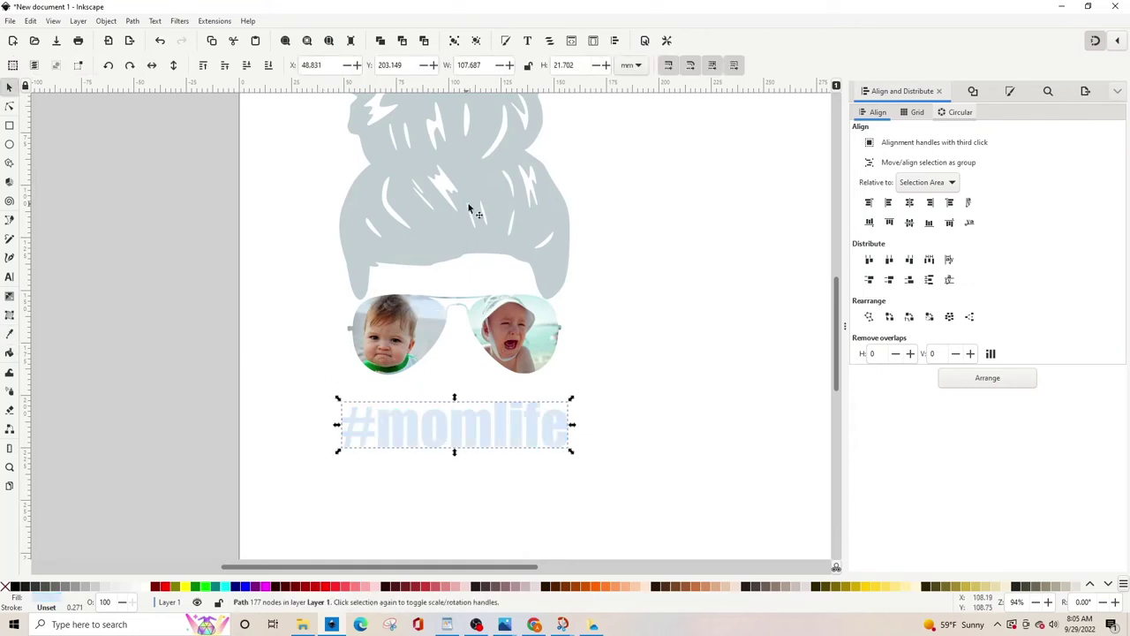
Move hair, glasses and text to the page centre and delete the leftover off-page image
{"action": "key", "text": "minus"}
{"action": "left_click_drag", "start_coordinate": [341, 105], "coordinate": [555, 452]}
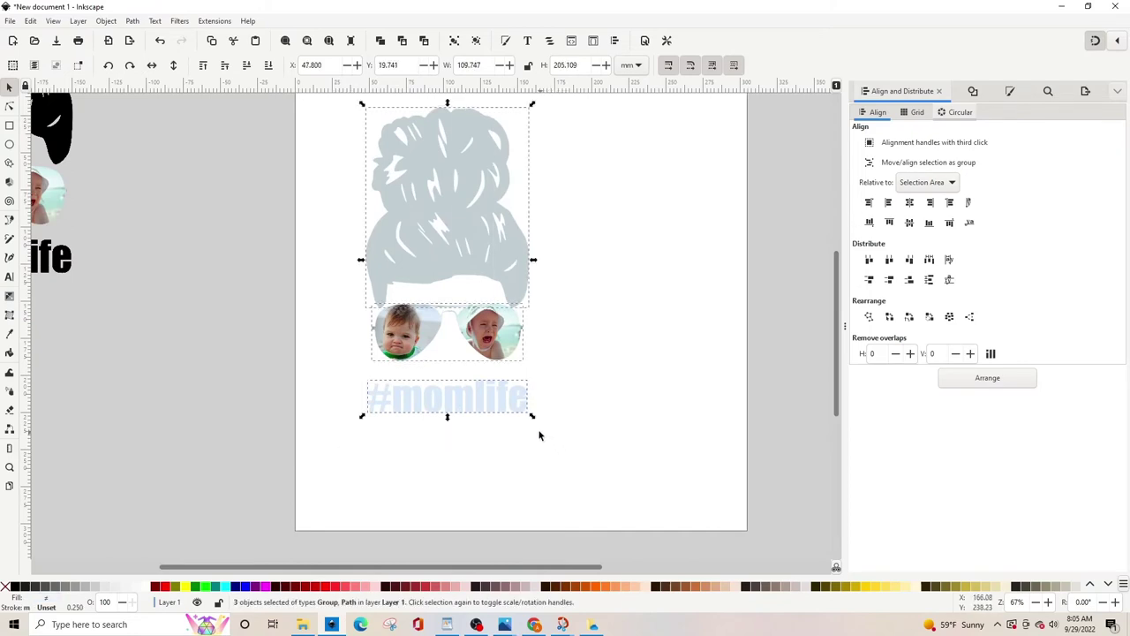
{"action": "left_click_drag", "start_coordinate": [472, 246], "coordinate": [560, 256]}
{"action": "left_click", "coordinate": [71, 110]}
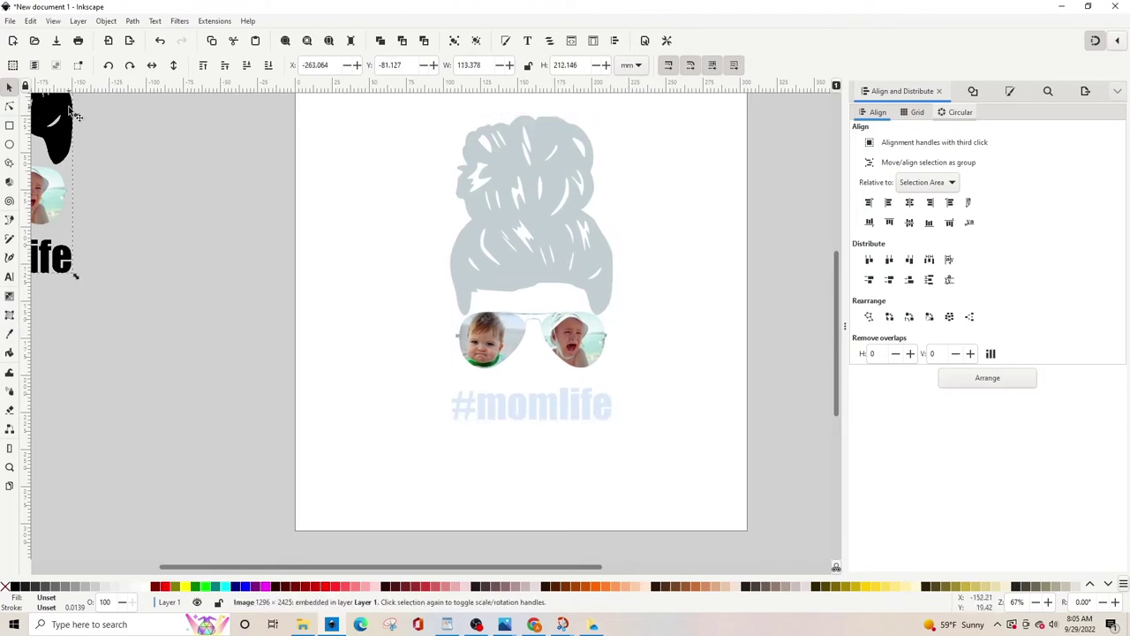
{"action": "key", "text": "Delete"}
{"action": "left_click_drag", "start_coordinate": [510, 272], "coordinate": [519, 242]}
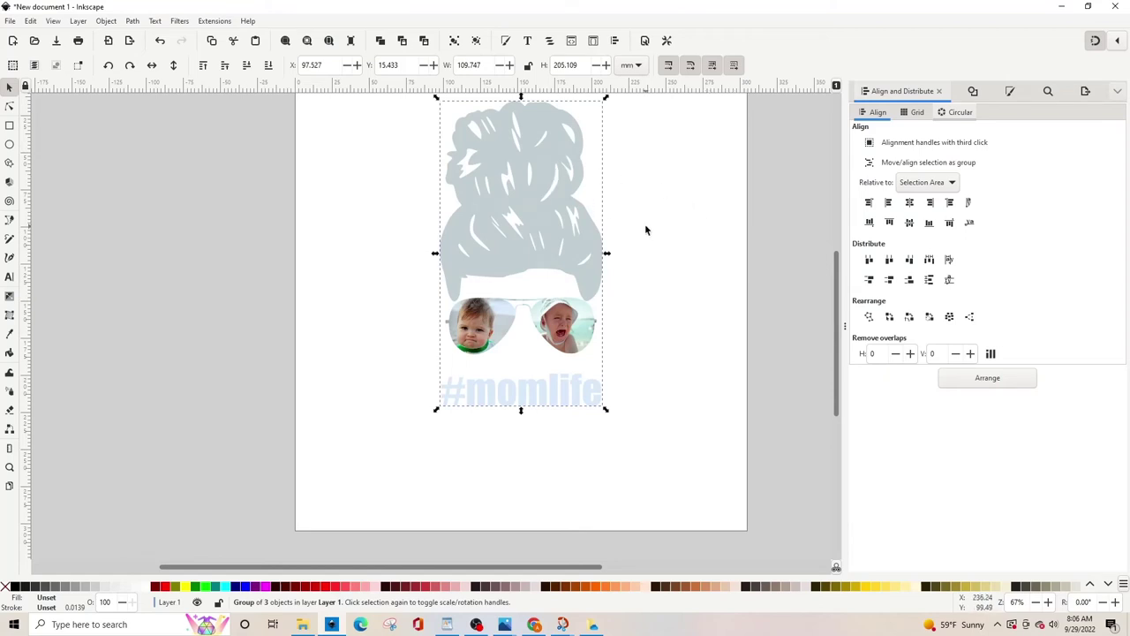
Set Export to the selected artwork group at 1296 × 2423 px and 300 DPI
{"action": "key", "text": "ctrl+shift+e"}
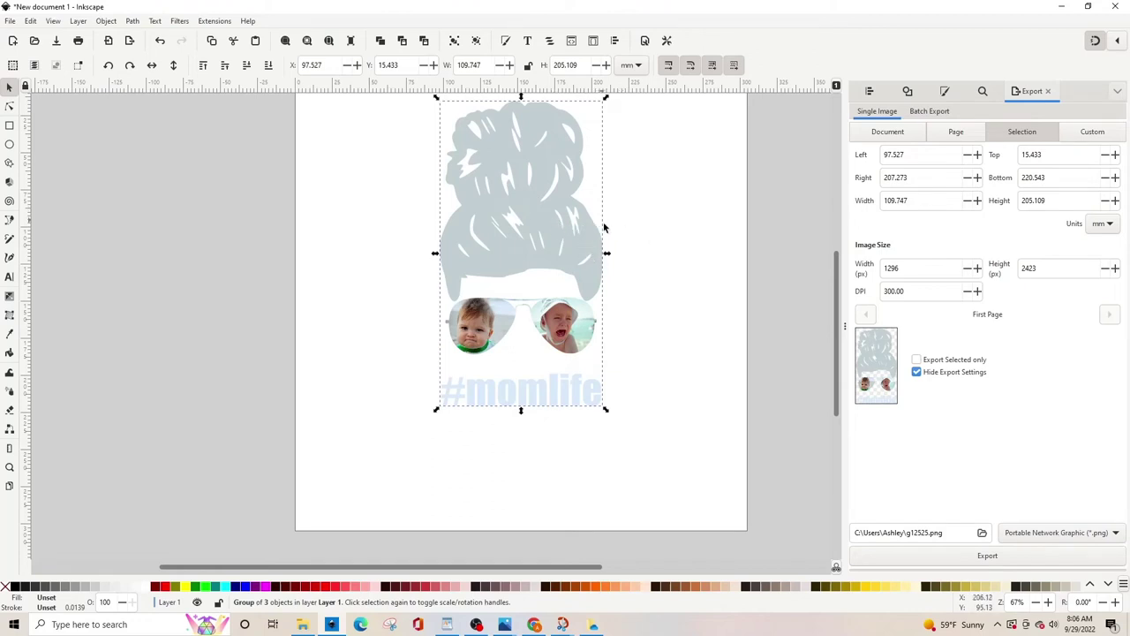
{"action": "left_click", "coordinate": [698, 259]}
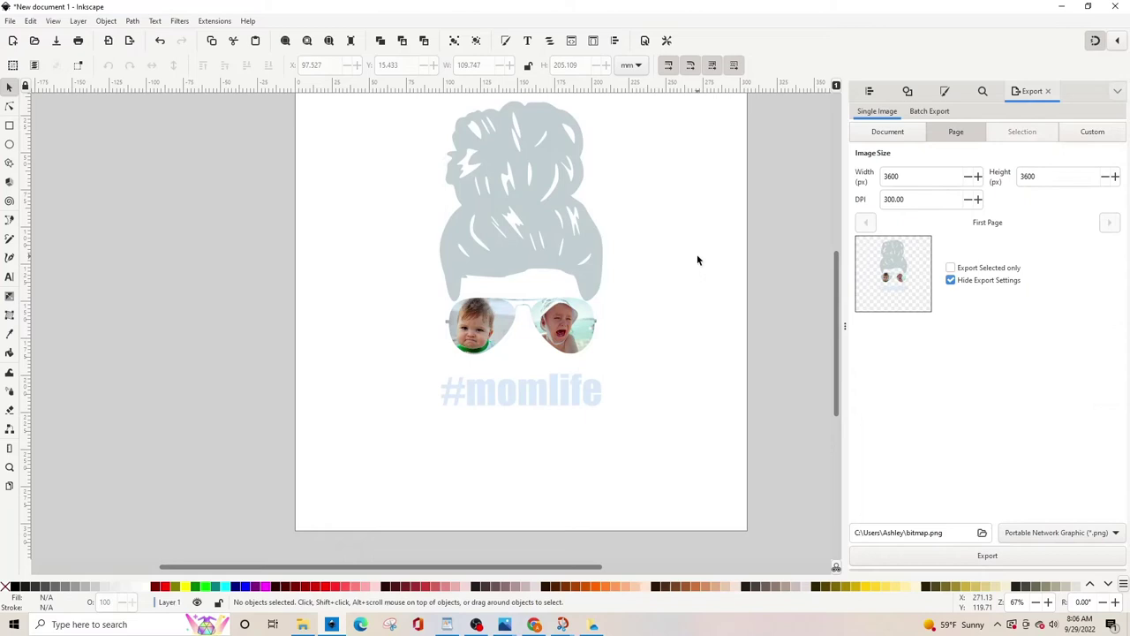
{"action": "left_click", "coordinate": [547, 220]}
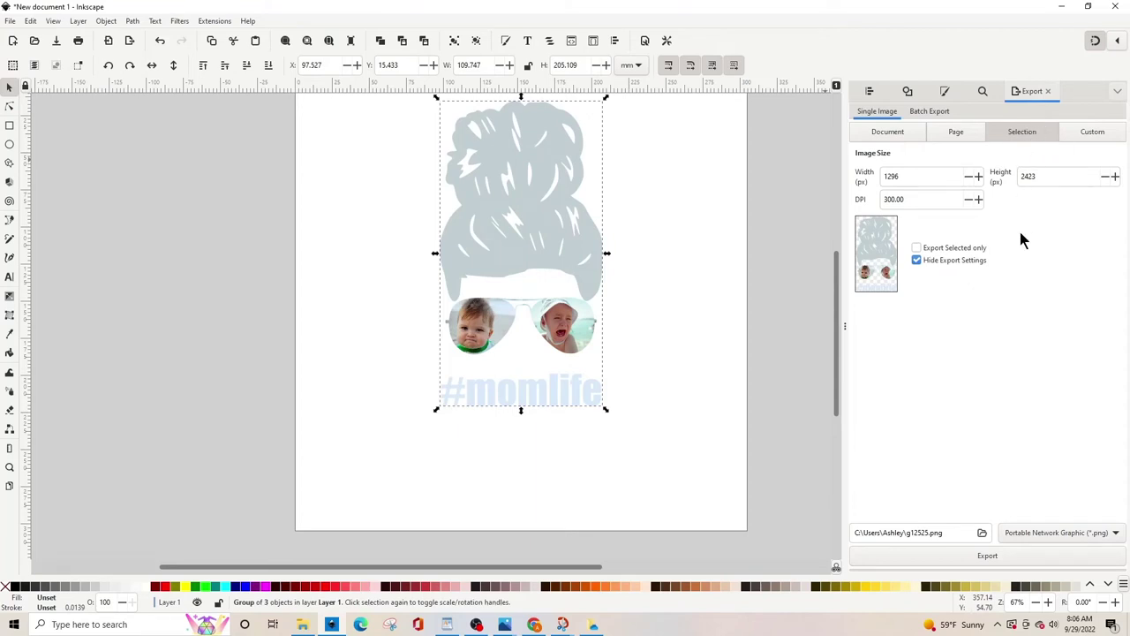
Save the PNG export of the grouped design as 'momlifepng' in the Documents folder
{"action": "left_click", "coordinate": [983, 533]}
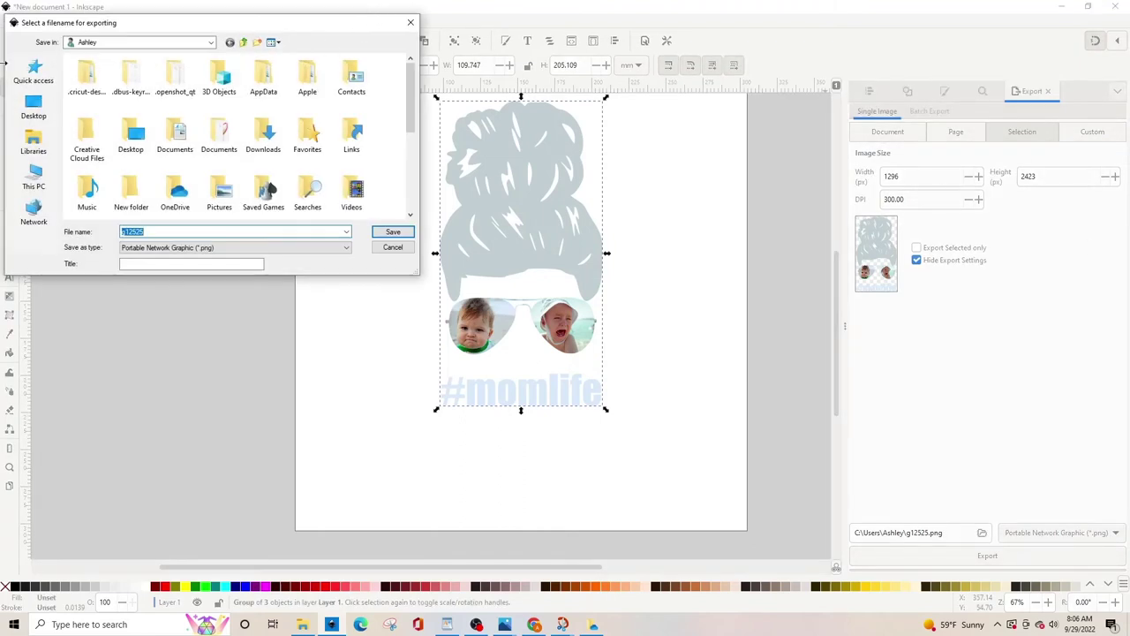
{"action": "left_click", "coordinate": [44, 153]}
{"action": "double_click", "coordinate": [160, 113]}
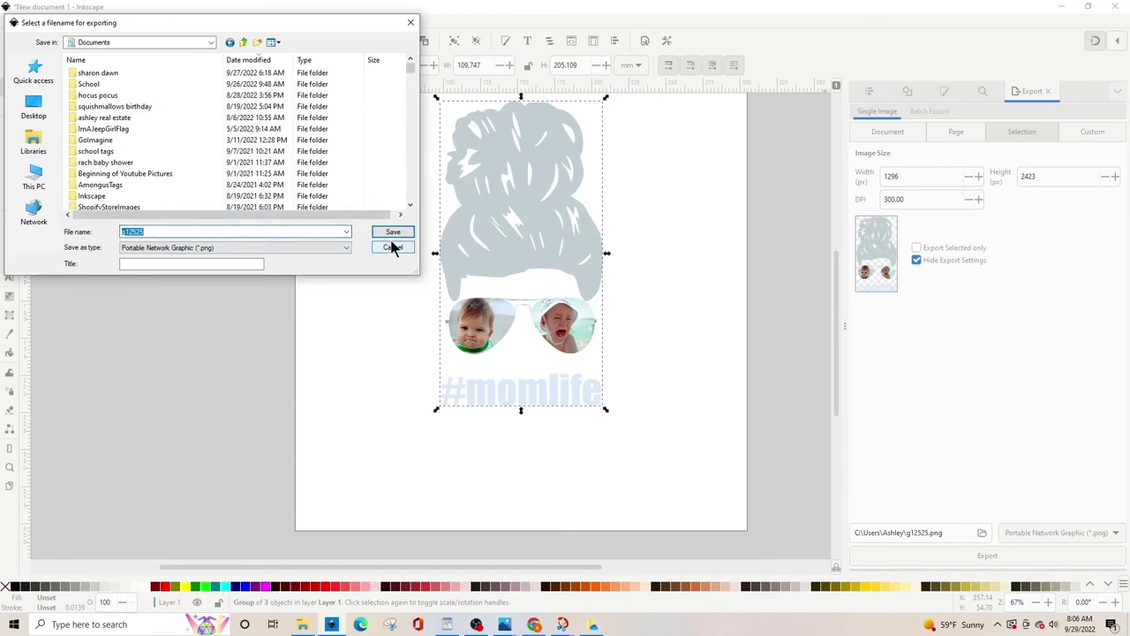
{"action": "type", "text": "momlife"}
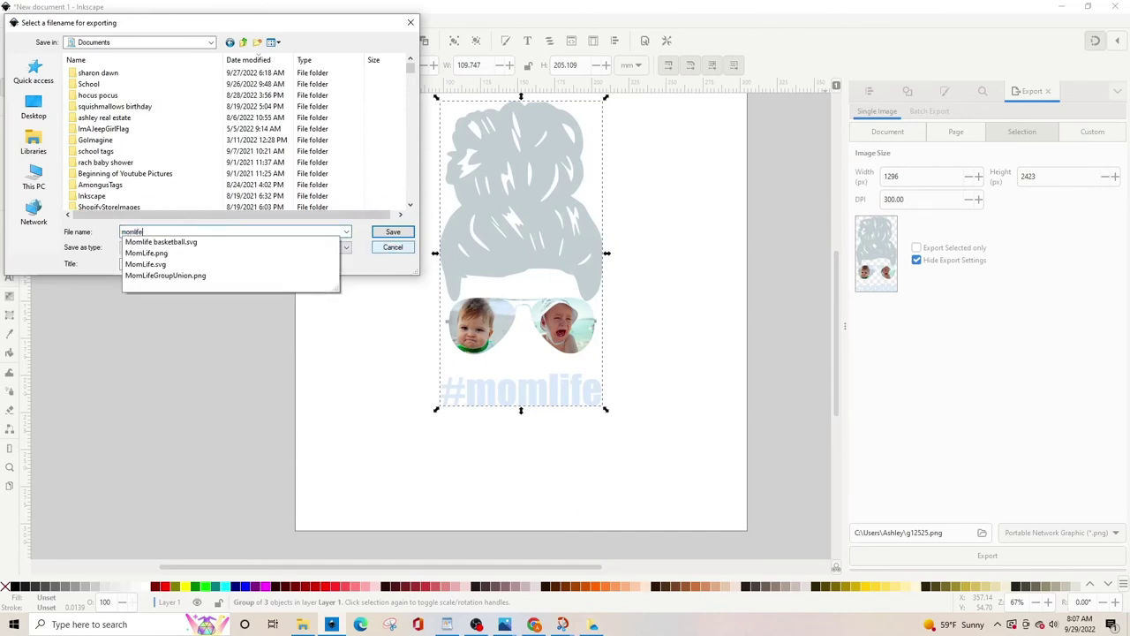
{"action": "type", "text": "p"}
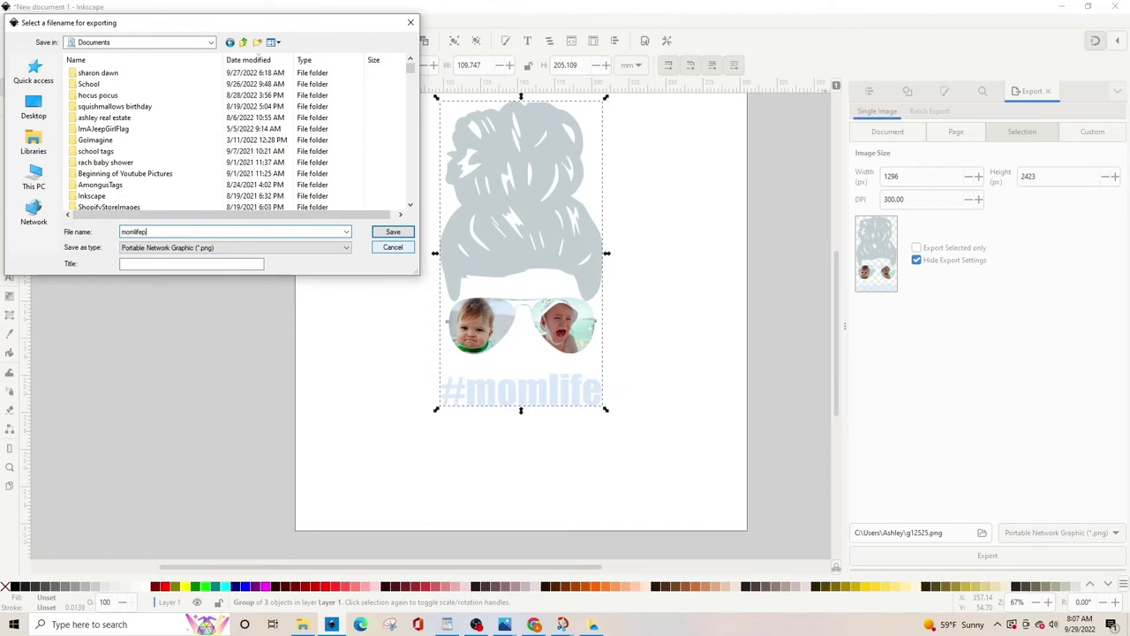
{"action": "type", "text": "nng"}
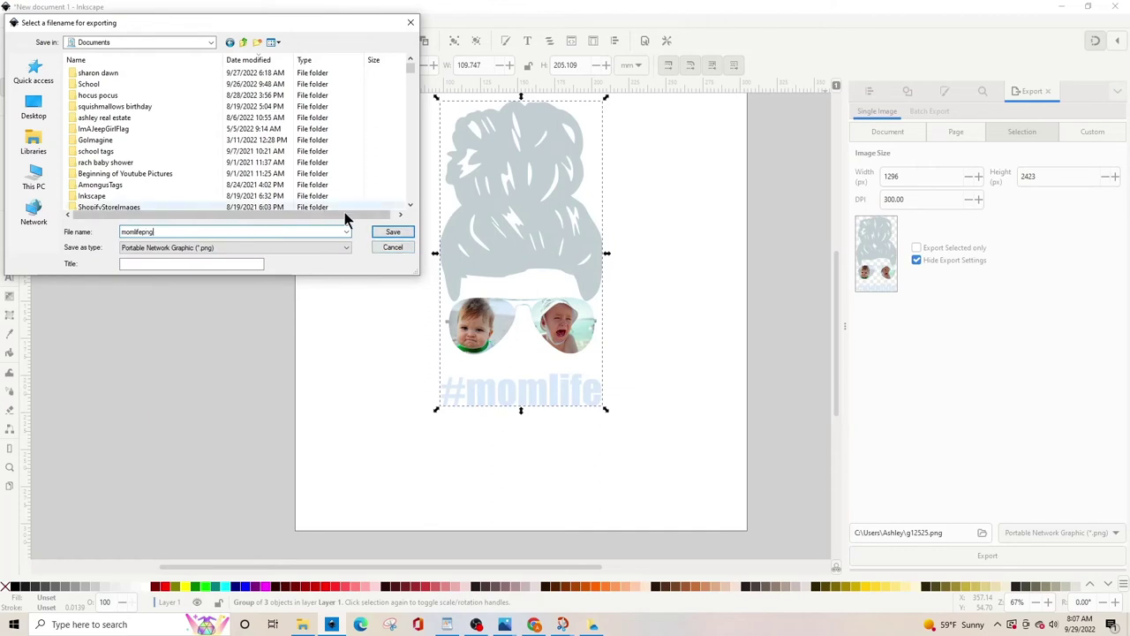
{"action": "left_click", "coordinate": [393, 233]}
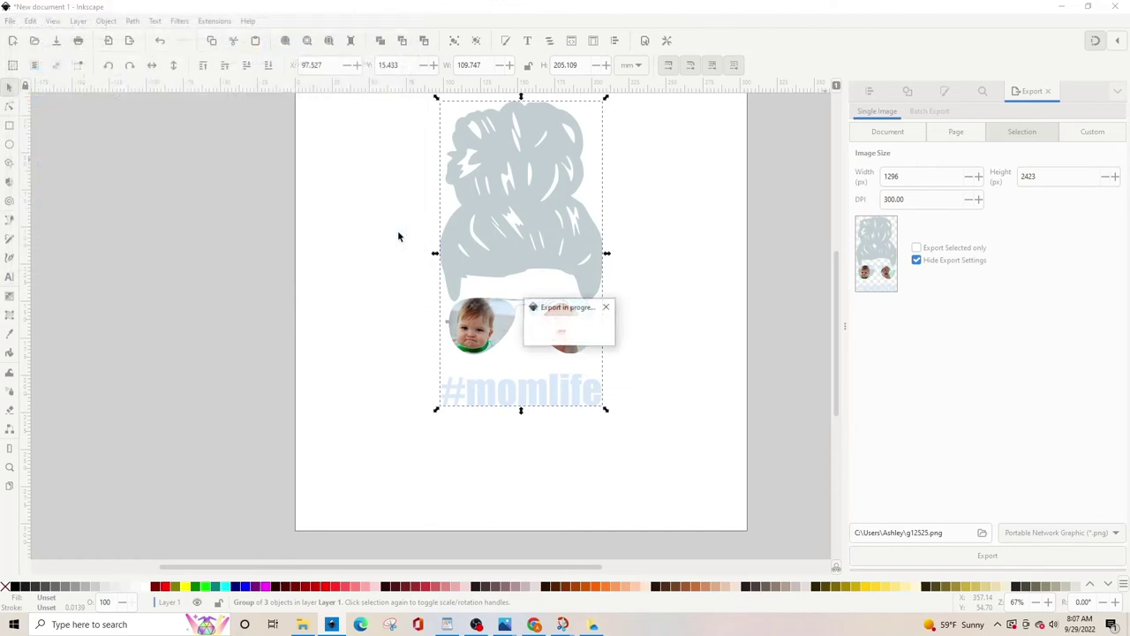